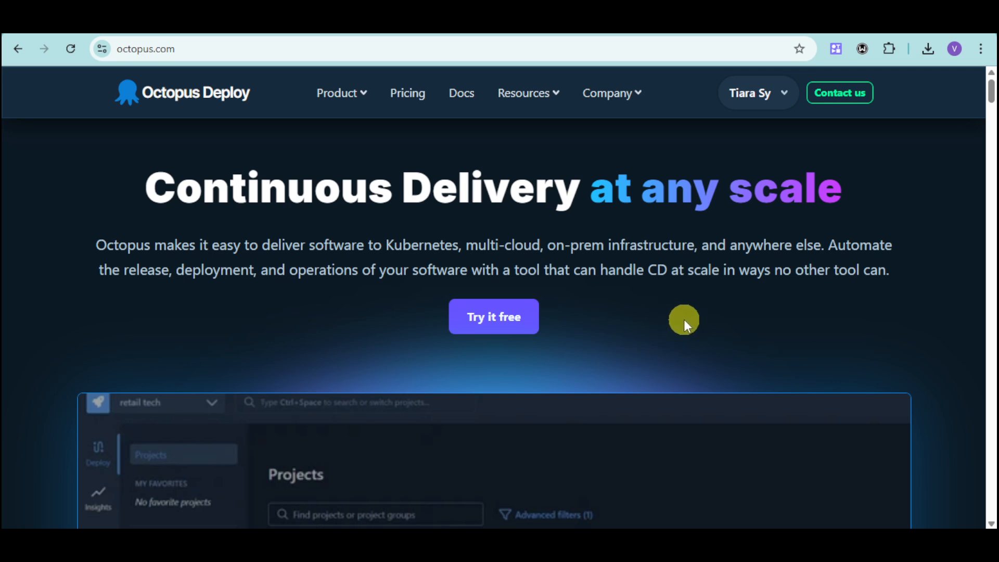
Step: Open the free 30-day trial sign-up from the homepage and review its Cloud and Server hosting options
{"action": "scroll", "coordinate": [476, 311], "scroll_direction": "down", "scroll_amount": 4}
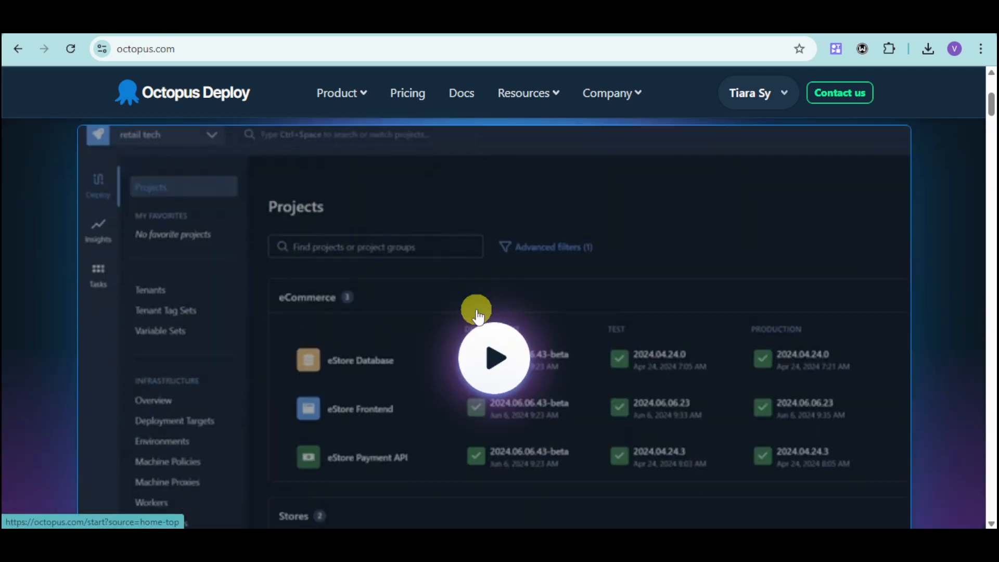
{"action": "scroll", "coordinate": [541, 310], "scroll_direction": "up", "scroll_amount": 4}
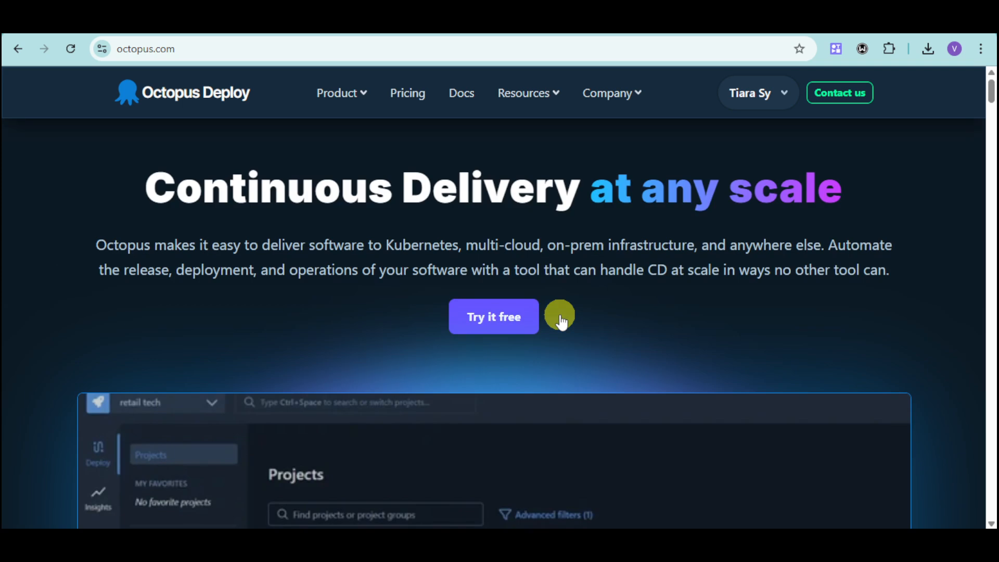
{"action": "left_click", "coordinate": [510, 317]}
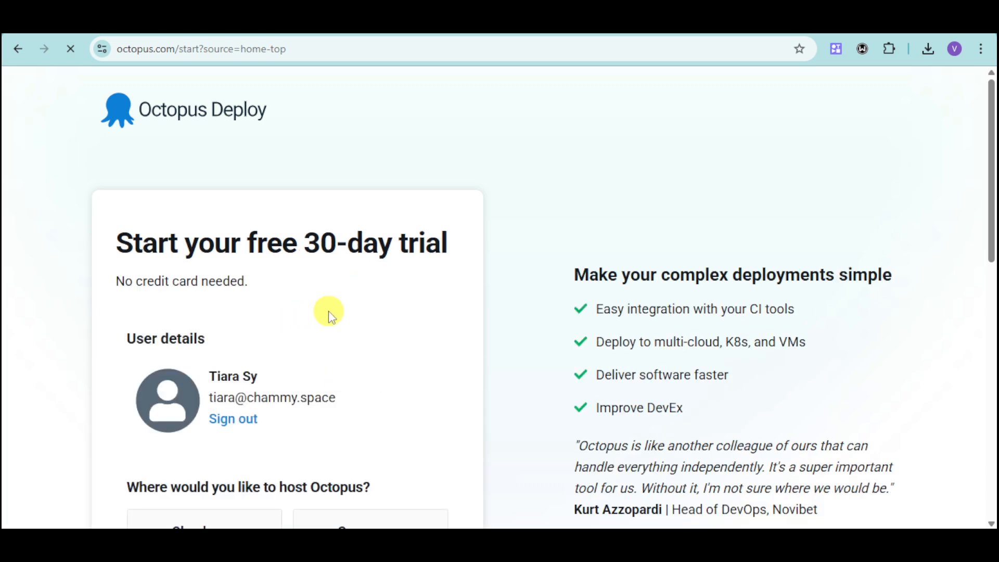
{"action": "scroll", "coordinate": [439, 323], "scroll_direction": "down", "scroll_amount": 7}
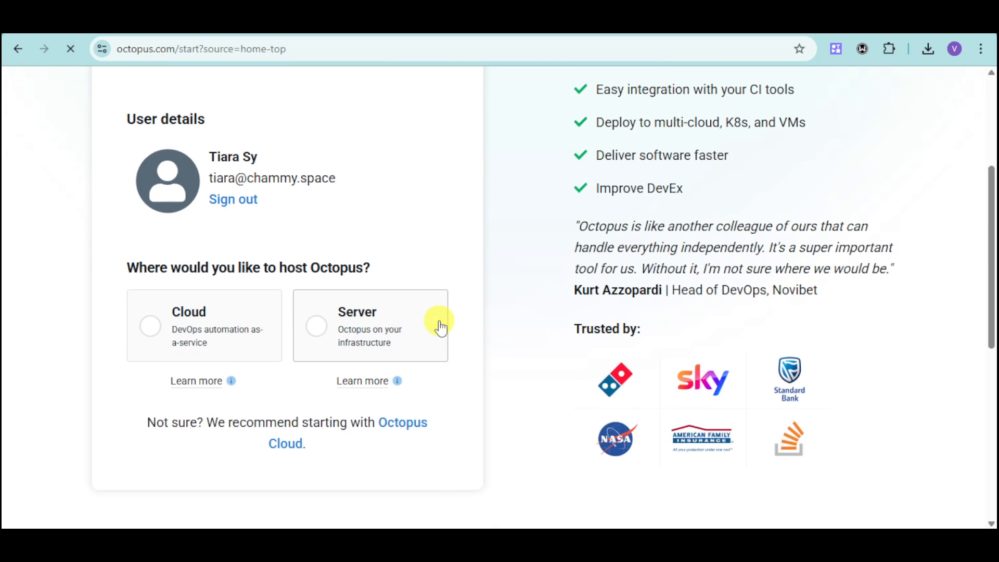
{"action": "scroll", "coordinate": [439, 326], "scroll_direction": "up", "scroll_amount": 2}
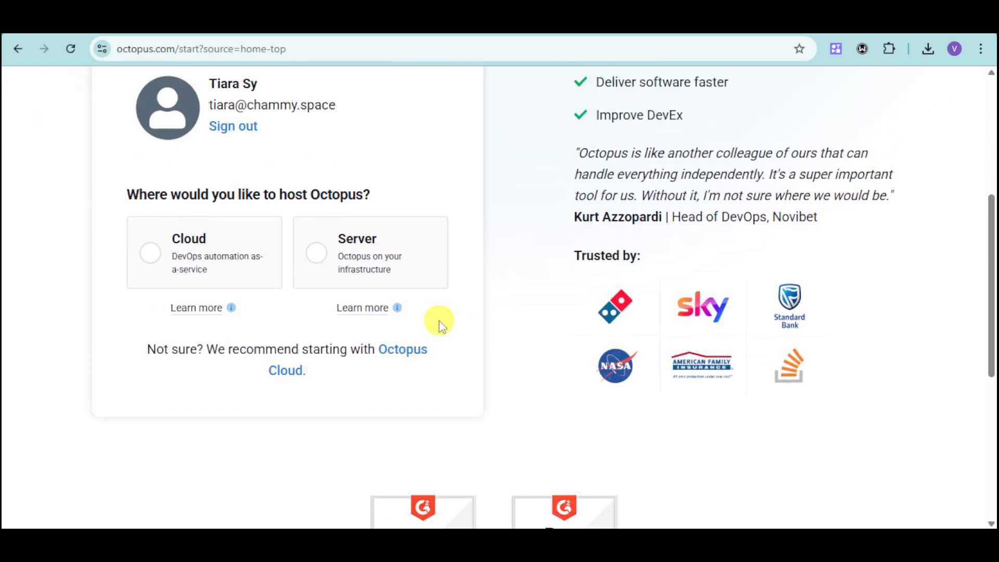
{"action": "scroll", "coordinate": [439, 323], "scroll_direction": "down", "scroll_amount": 2}
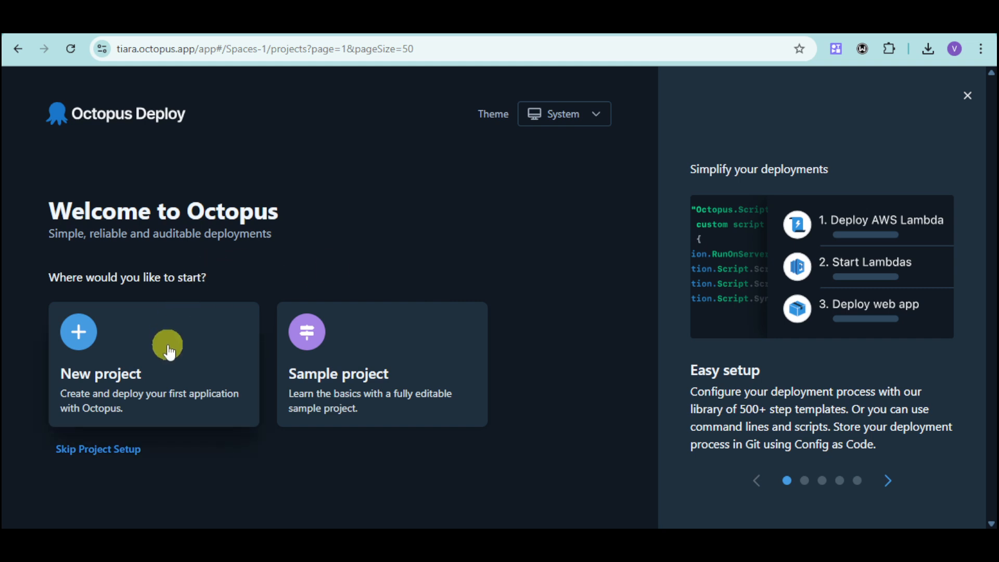
Step: Start with the sample project and remove the Channel grouping from its project dashboard
{"action": "left_click", "coordinate": [420, 354]}
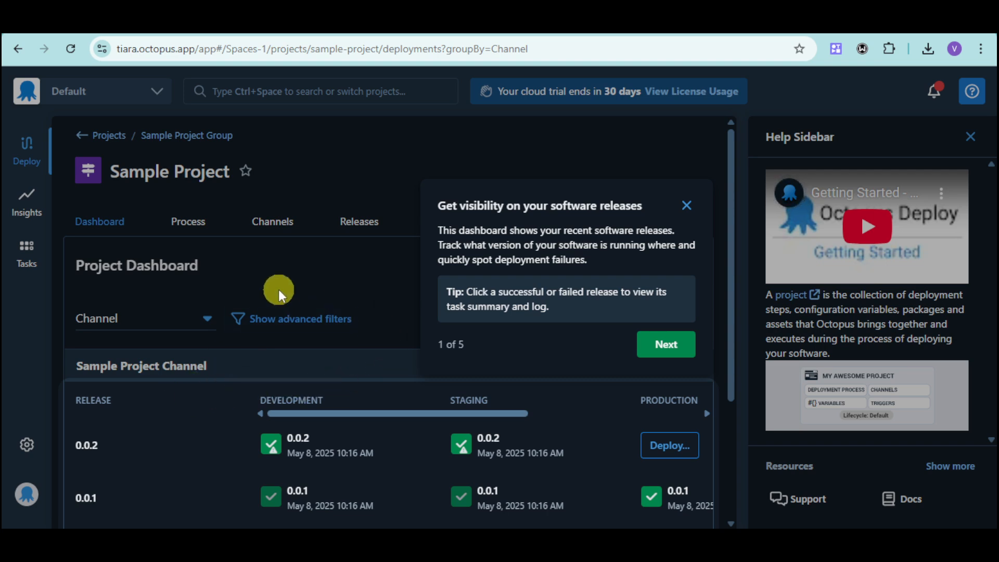
{"action": "scroll", "coordinate": [239, 280], "scroll_direction": "down", "scroll_amount": 2}
{"action": "scroll", "coordinate": [222, 289], "scroll_direction": "up", "scroll_amount": 2}
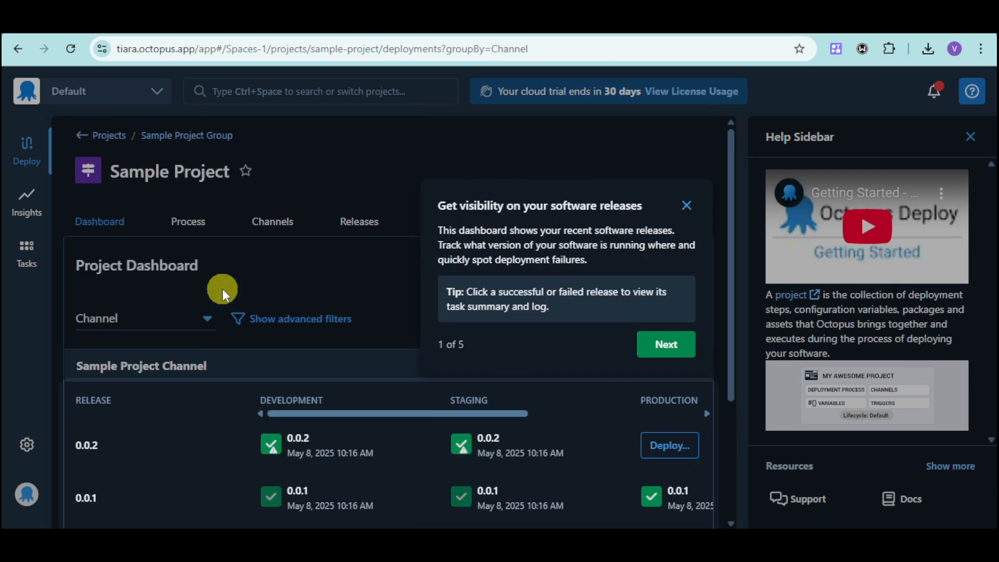
{"action": "left_click", "coordinate": [205, 324]}
{"action": "left_click", "coordinate": [180, 353]}
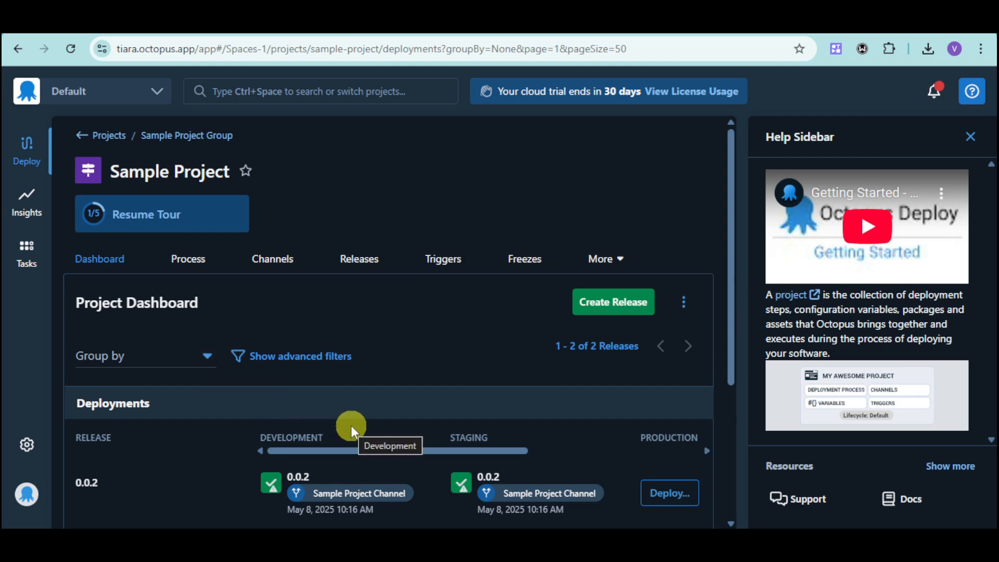
Step: Deploy release 0.0.2 of Sample Project to the Production environment with the default deployment options
{"action": "scroll", "coordinate": [351, 425], "scroll_direction": "down", "scroll_amount": 4}
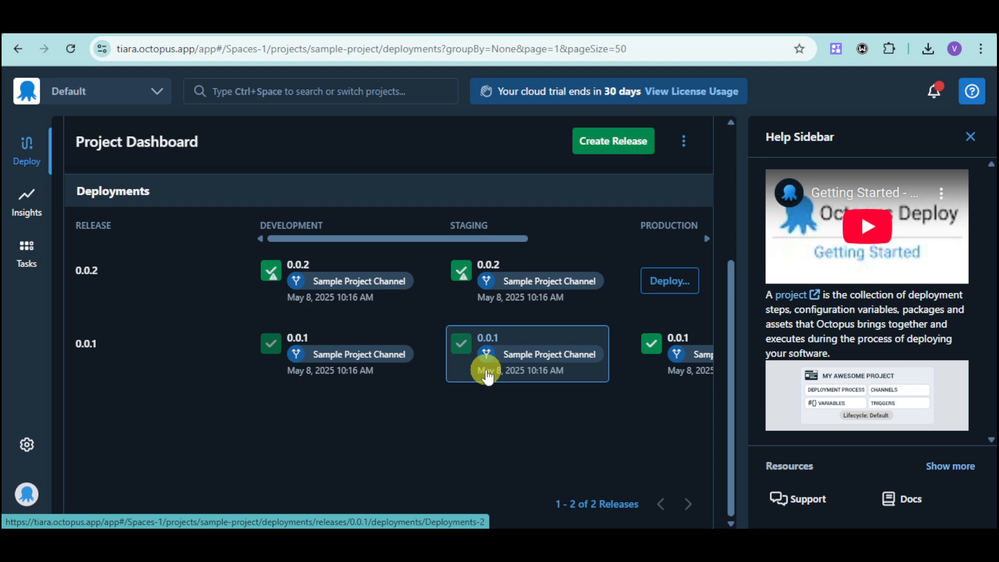
{"action": "scroll", "coordinate": [489, 373], "scroll_direction": "up", "scroll_amount": 3}
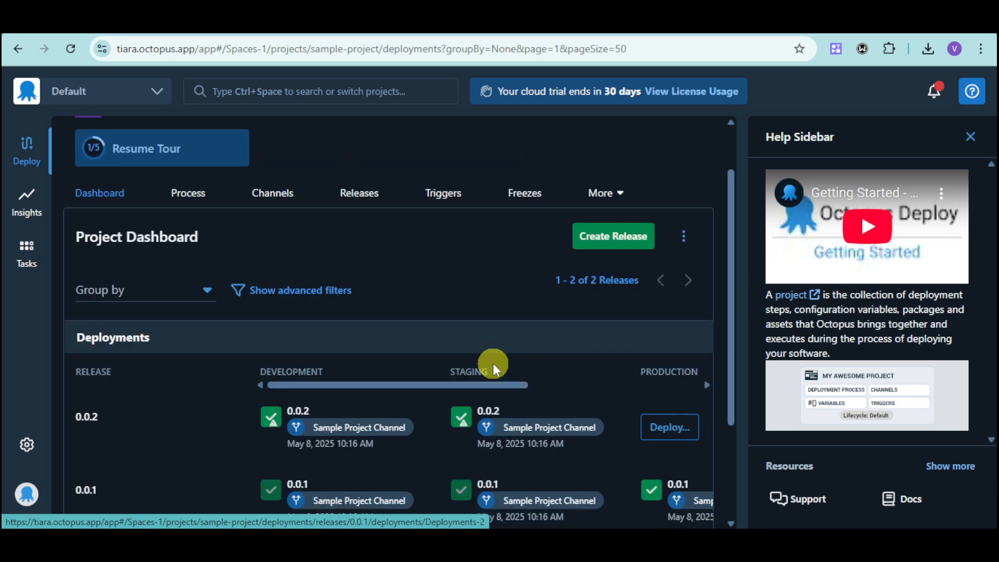
{"action": "left_click", "coordinate": [671, 426]}
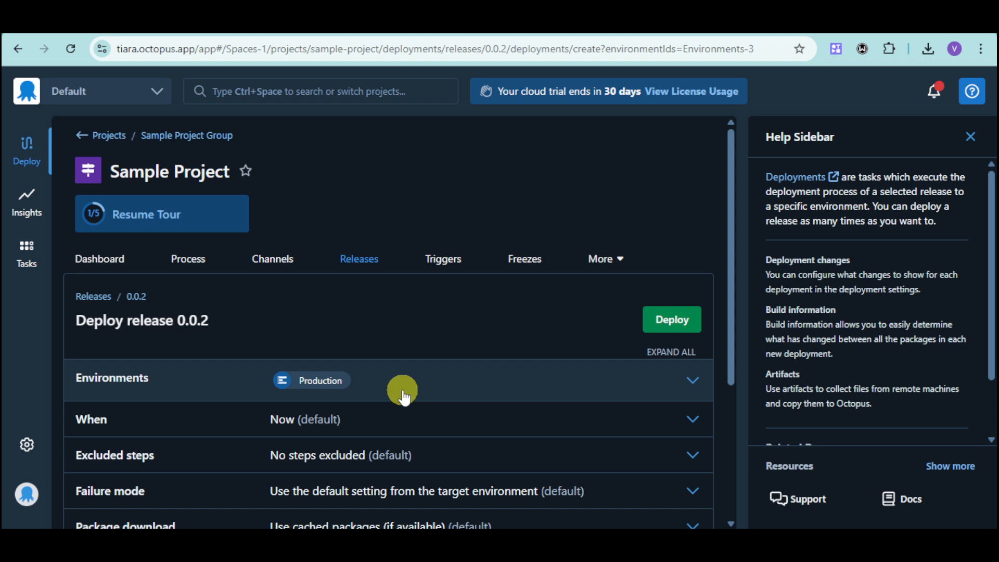
{"action": "left_click", "coordinate": [655, 319]}
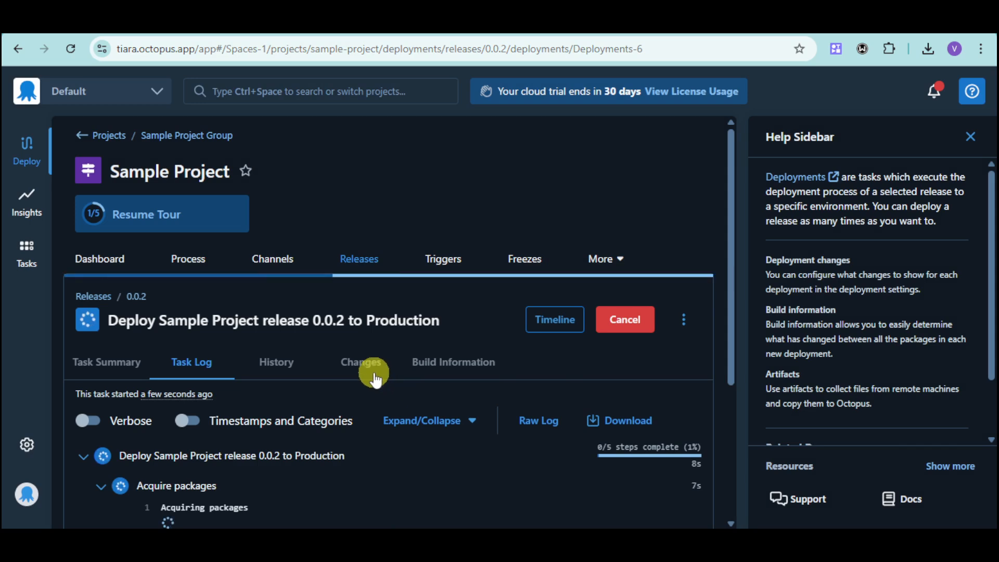
Step: Examine the task log of the Production deployment, following each deployment step from package acquisition to package release
{"action": "scroll", "coordinate": [395, 463], "scroll_direction": "down", "scroll_amount": 1}
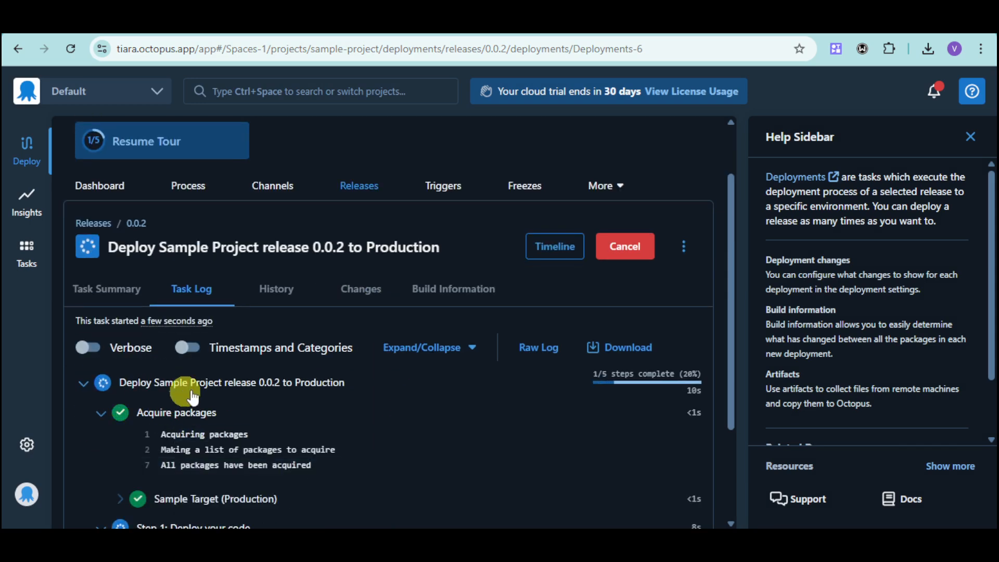
{"action": "scroll", "coordinate": [336, 414], "scroll_direction": "down", "scroll_amount": 1}
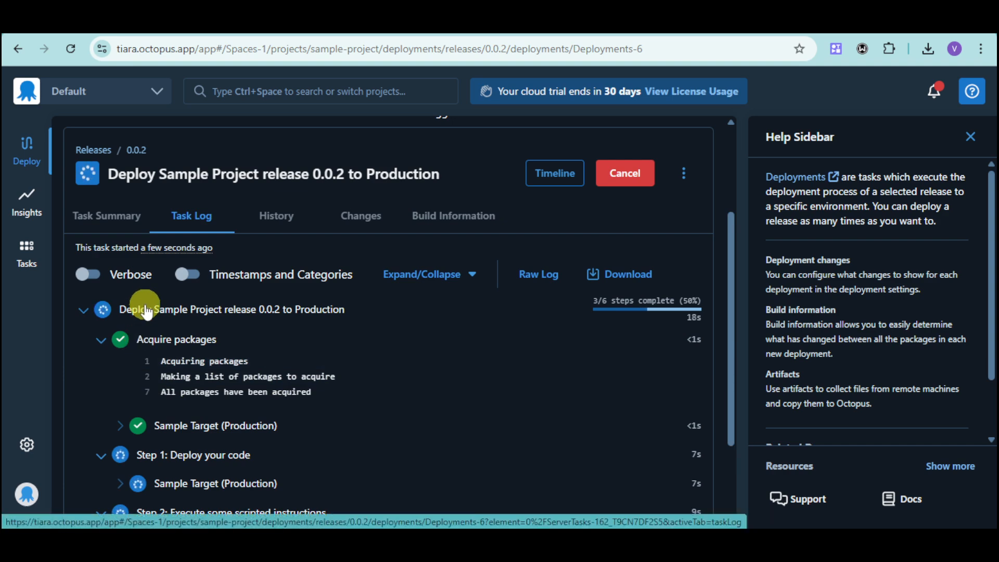
{"action": "scroll", "coordinate": [286, 368], "scroll_direction": "down", "scroll_amount": 2}
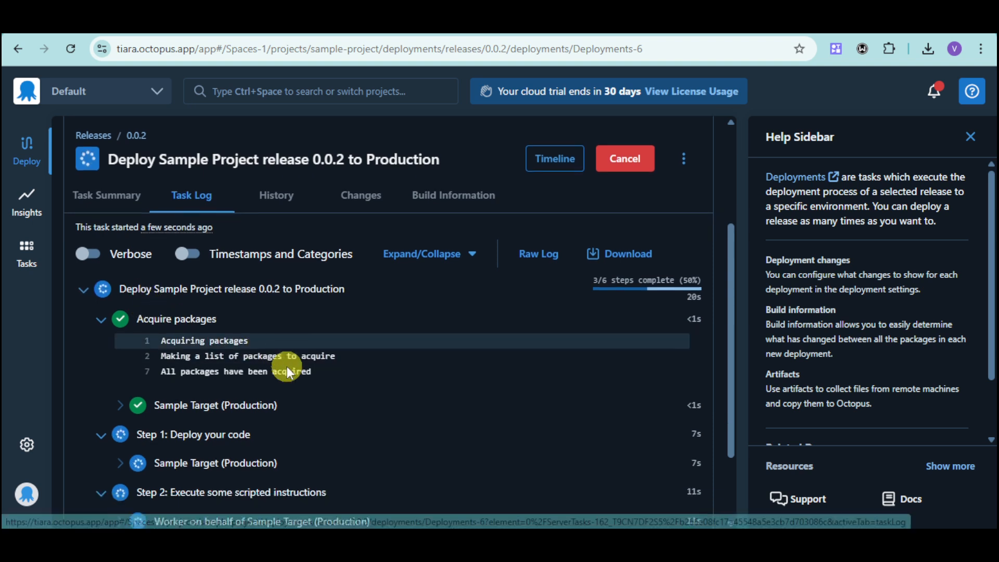
{"action": "scroll", "coordinate": [232, 384], "scroll_direction": "down", "scroll_amount": 1}
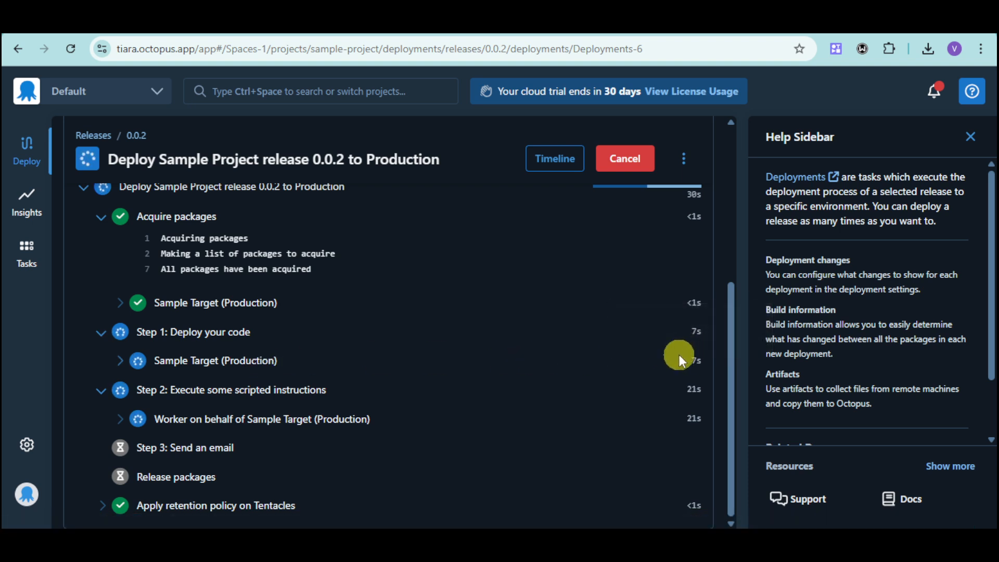
{"action": "mouse_move", "coordinate": [698, 337]}
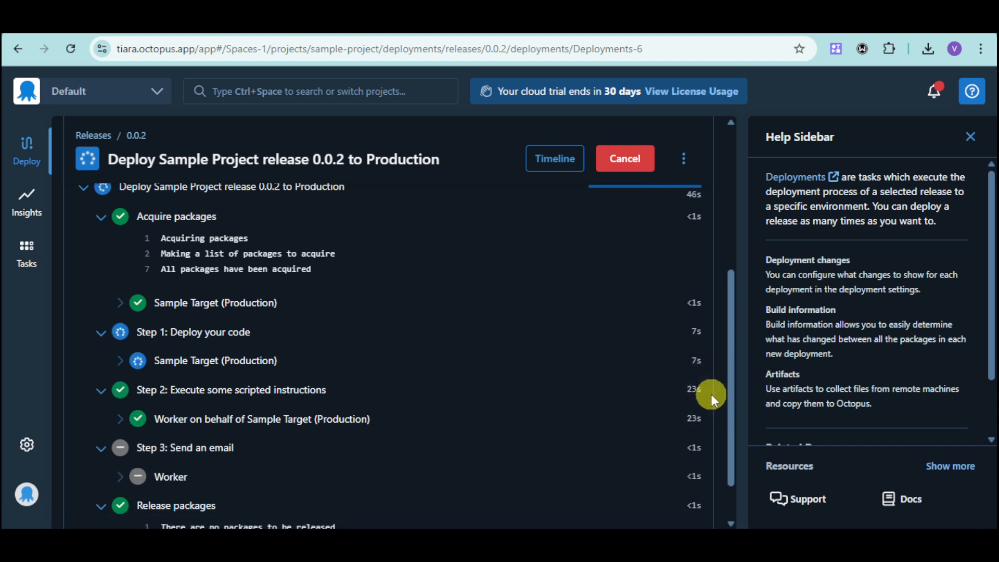
{"action": "scroll", "coordinate": [177, 400], "scroll_direction": "down", "scroll_amount": 1}
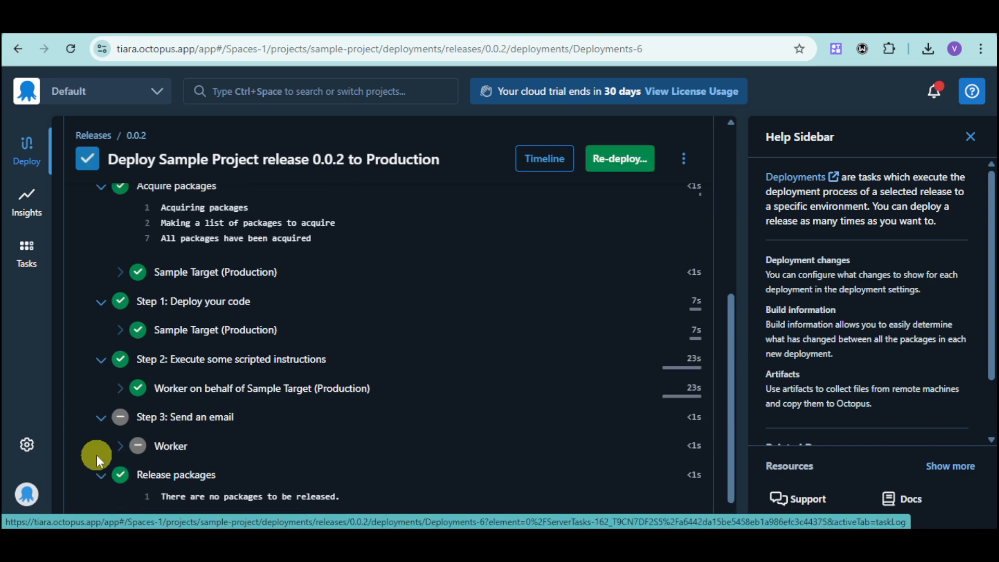
{"action": "scroll", "coordinate": [98, 463], "scroll_direction": "down", "scroll_amount": 1}
{"action": "scroll", "coordinate": [205, 442], "scroll_direction": "up", "scroll_amount": 2}
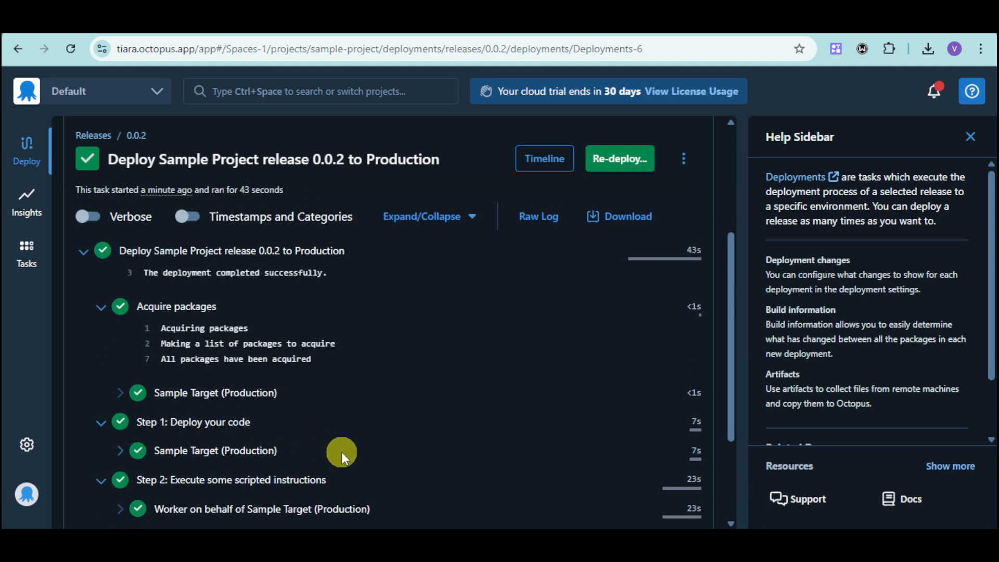
{"action": "scroll", "coordinate": [342, 454], "scroll_direction": "down", "scroll_amount": 2}
{"action": "scroll", "coordinate": [343, 454], "scroll_direction": "up", "scroll_amount": 4}
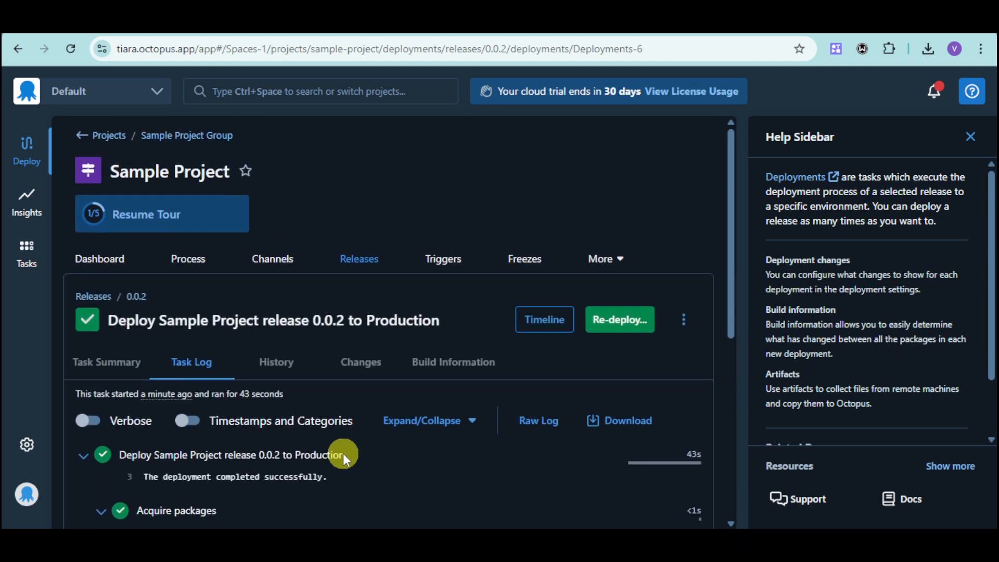
Step: Return to the project dashboard and review the releases across Development, Staging and Production
{"action": "left_click", "coordinate": [112, 262]}
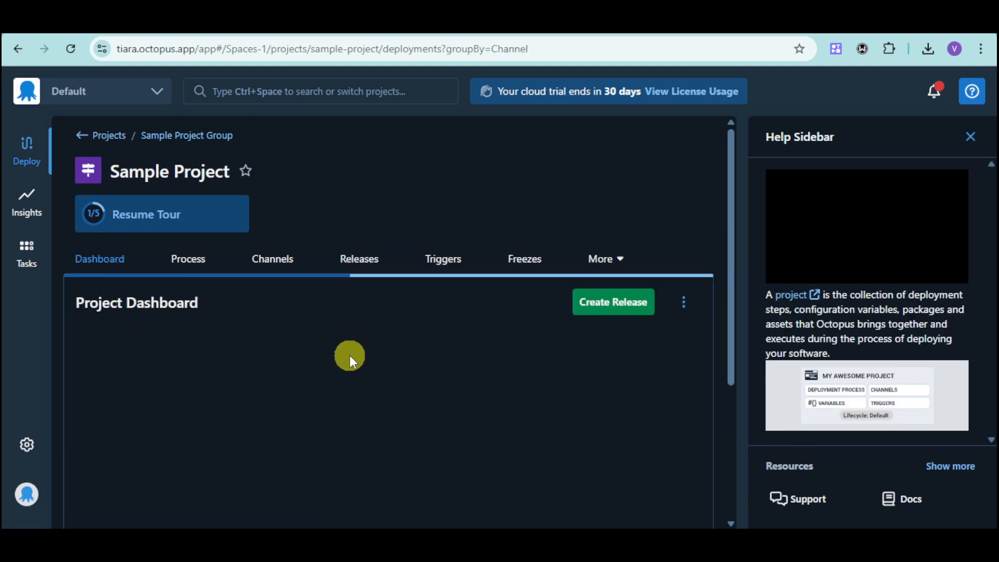
{"action": "scroll", "coordinate": [541, 380], "scroll_direction": "down", "scroll_amount": 3}
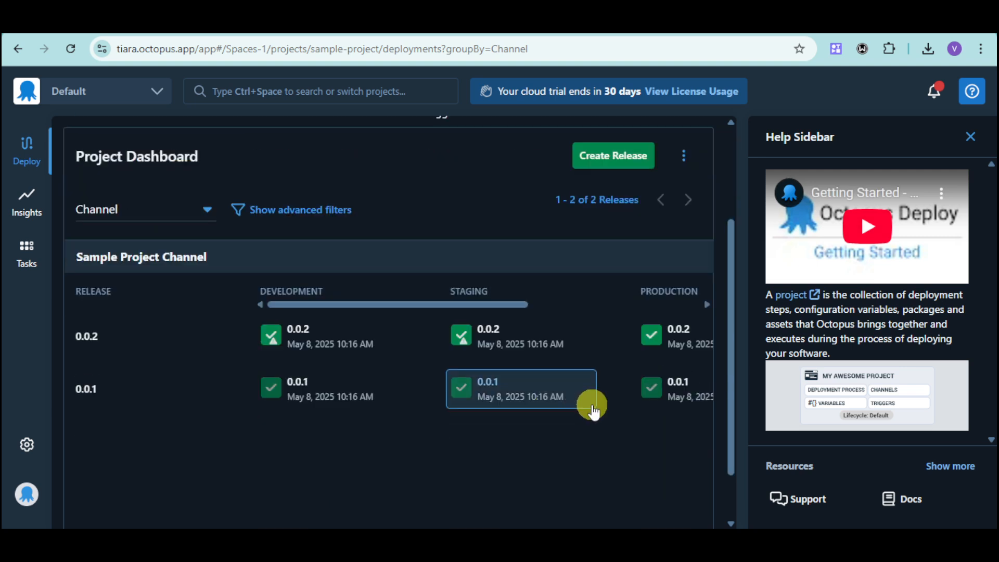
{"action": "scroll", "coordinate": [580, 477], "scroll_direction": "up", "scroll_amount": 2}
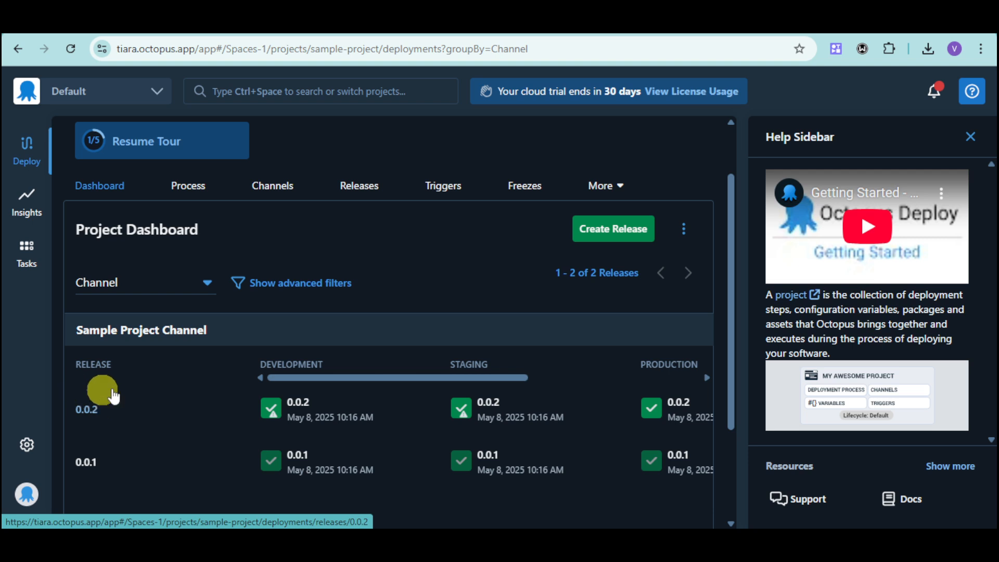
Step: Start a new release for Sample Project and set its channel to Sample Project Channel
{"action": "left_click", "coordinate": [630, 239]}
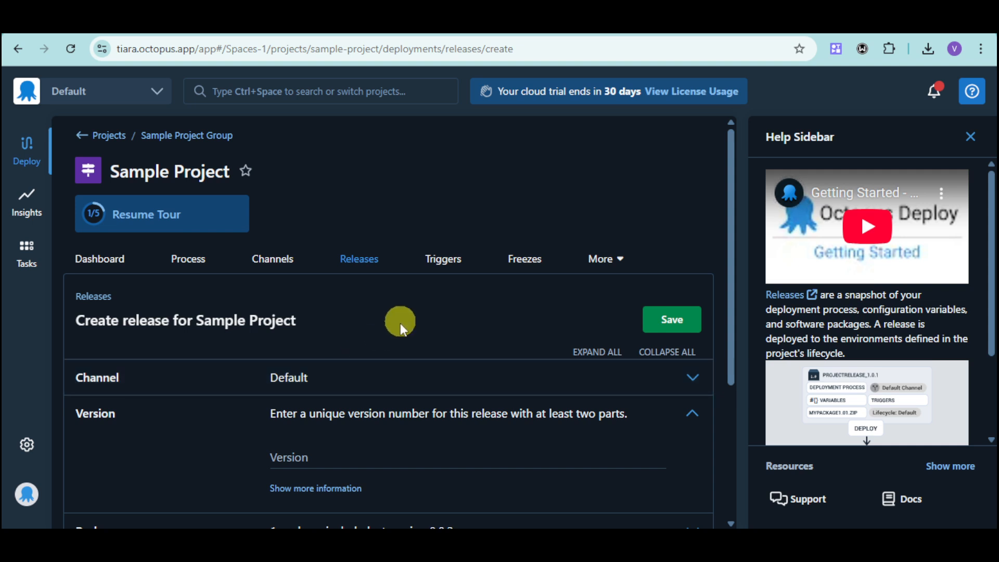
{"action": "left_click", "coordinate": [694, 378]}
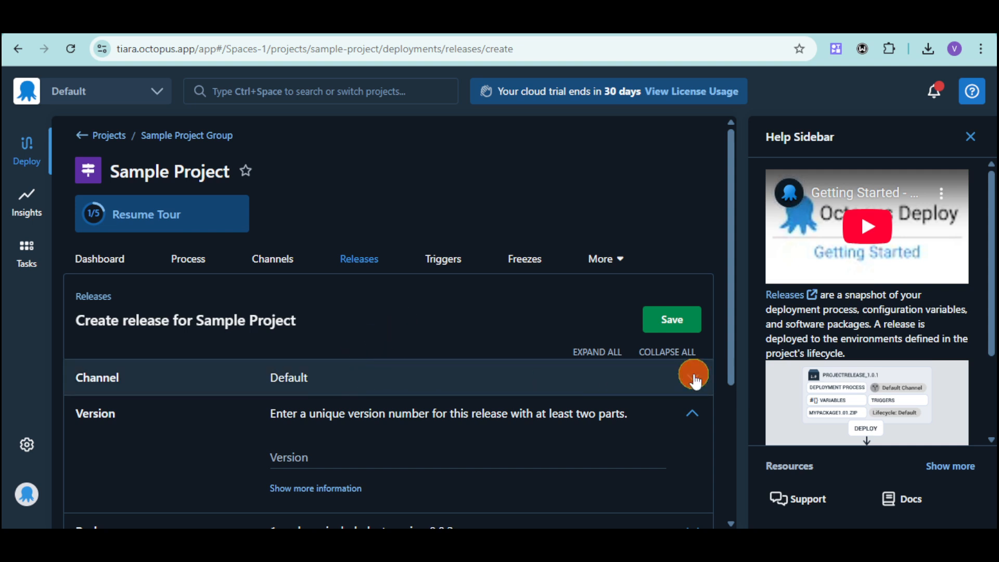
{"action": "left_click", "coordinate": [656, 419]}
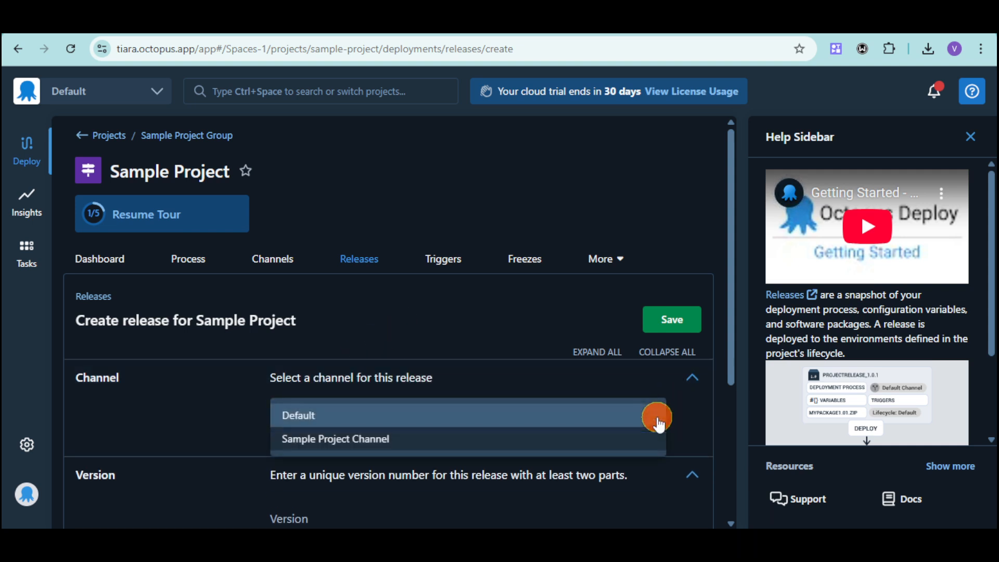
{"action": "left_click", "coordinate": [642, 441]}
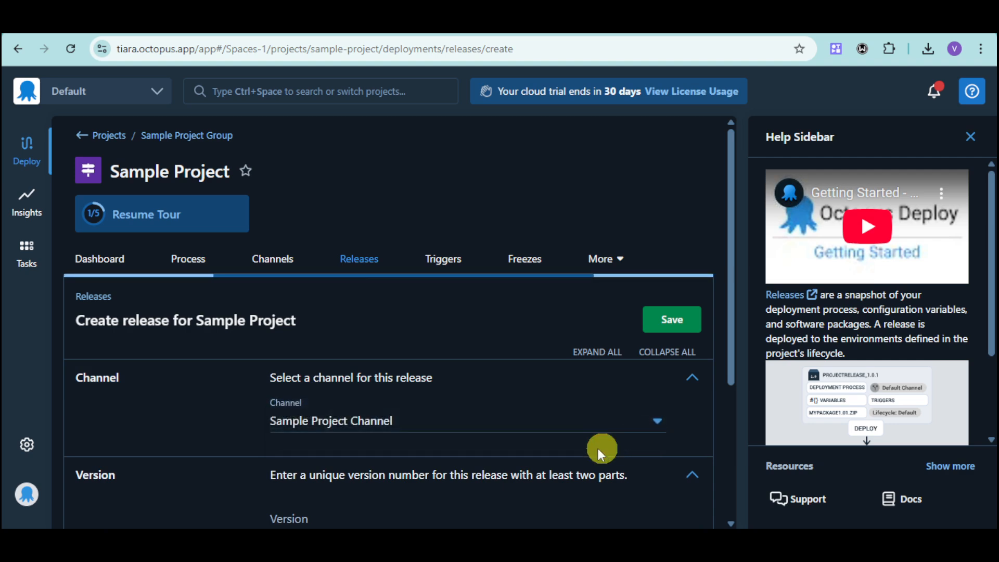
{"action": "left_click", "coordinate": [707, 383]}
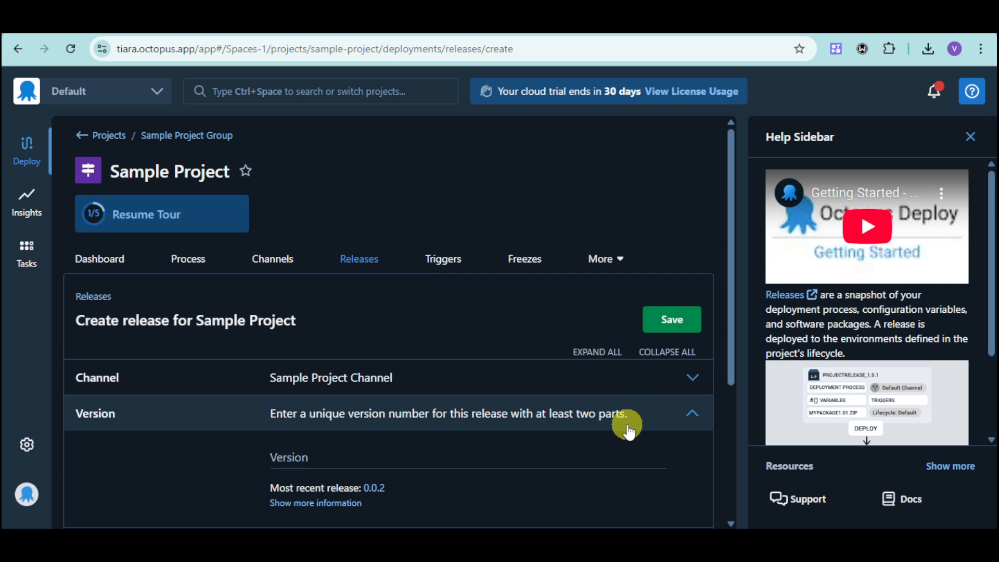
Step: Set the new release's version number to 0.0.3
{"action": "scroll", "coordinate": [631, 423], "scroll_direction": "down", "scroll_amount": 1}
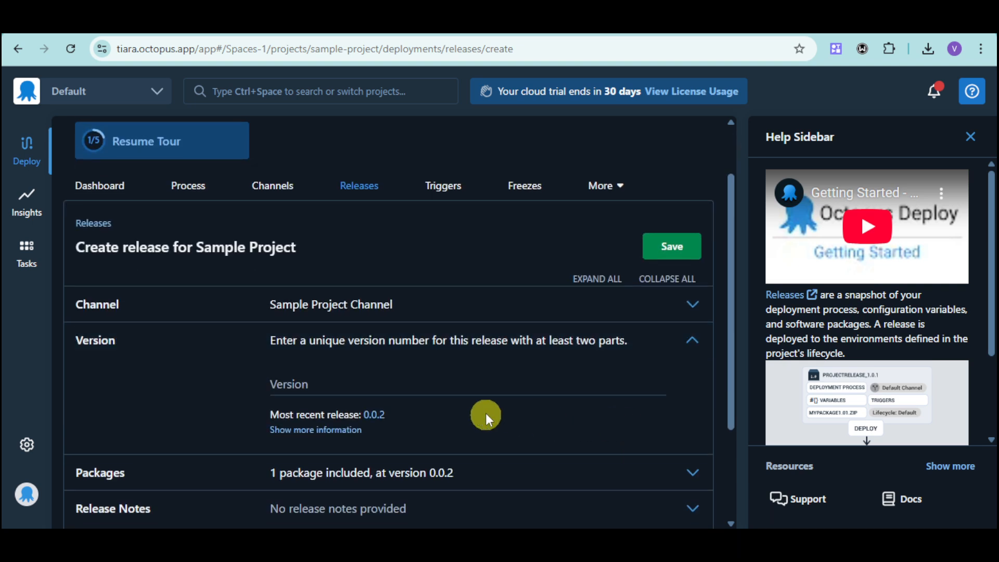
{"action": "left_click", "coordinate": [342, 385]}
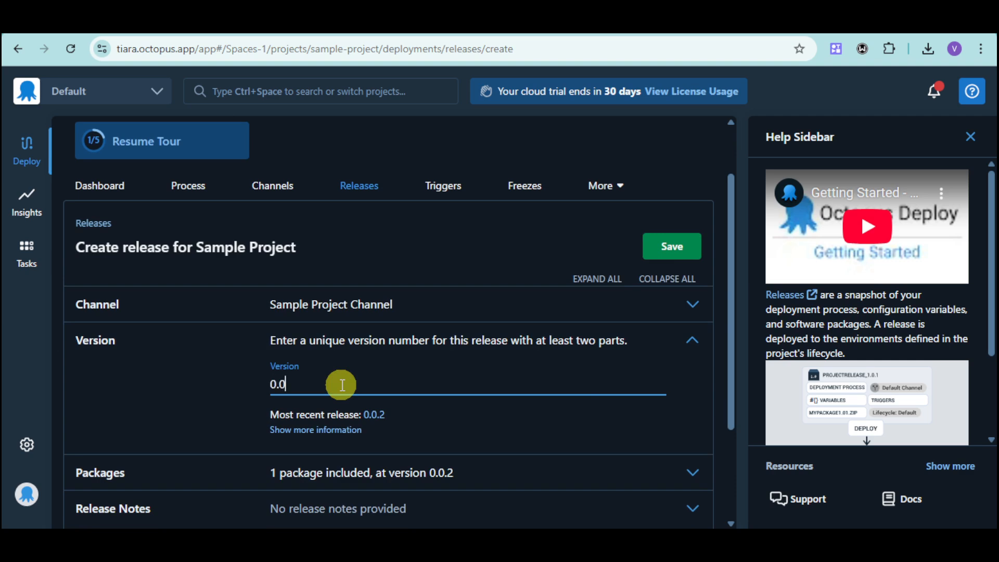
{"action": "scroll", "coordinate": [341, 384], "scroll_direction": "down", "scroll_amount": 2}
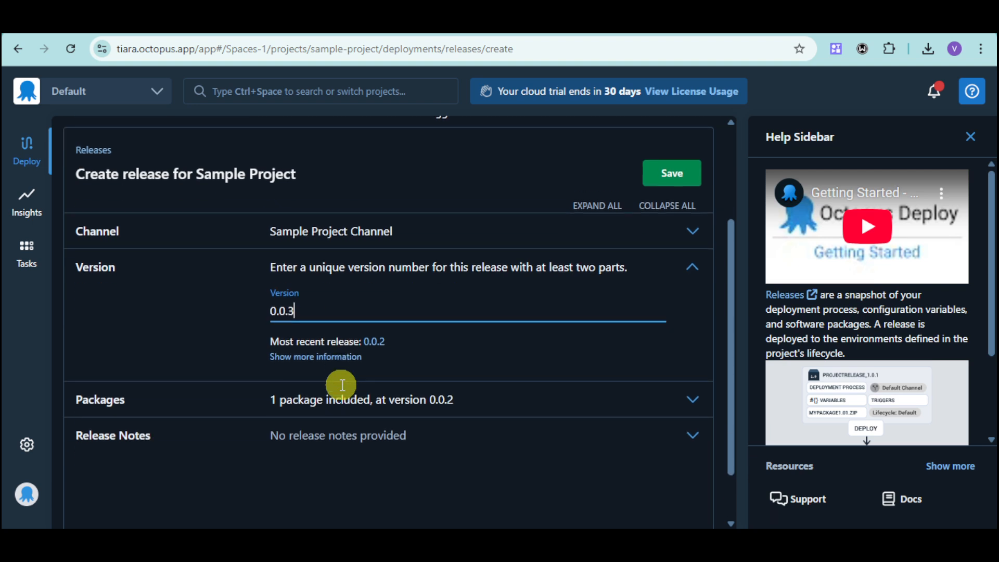
Step: Review the package selection for the release, including the earlier versions of sample-package, without picking a specific version
{"action": "left_click", "coordinate": [698, 401]}
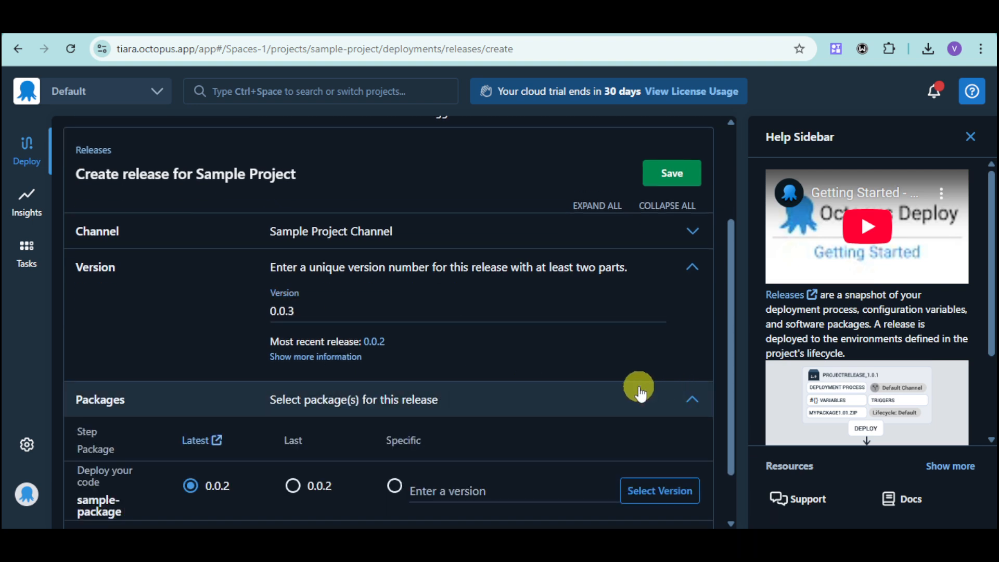
{"action": "scroll", "coordinate": [604, 427], "scroll_direction": "down", "scroll_amount": 1}
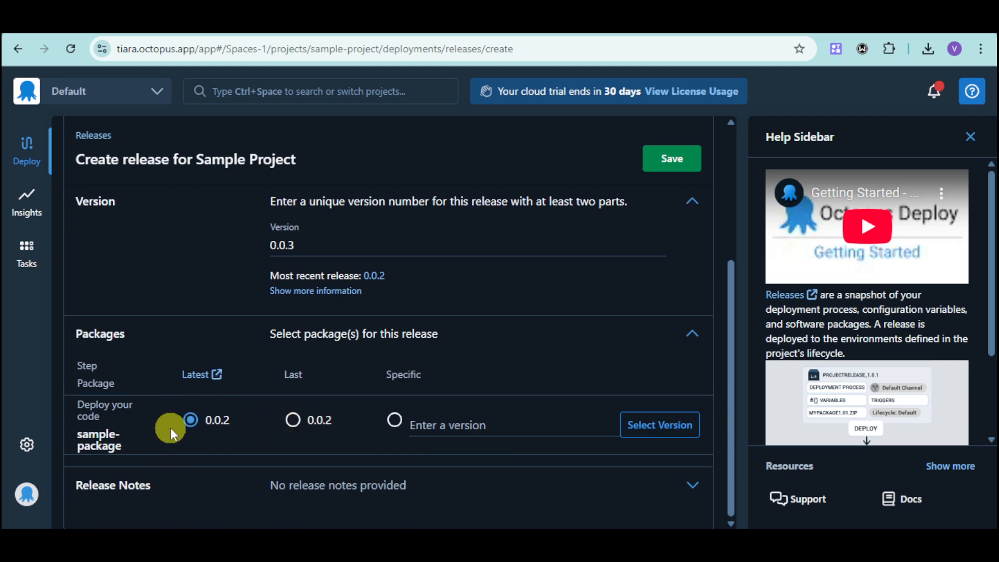
{"action": "left_click", "coordinate": [647, 437]}
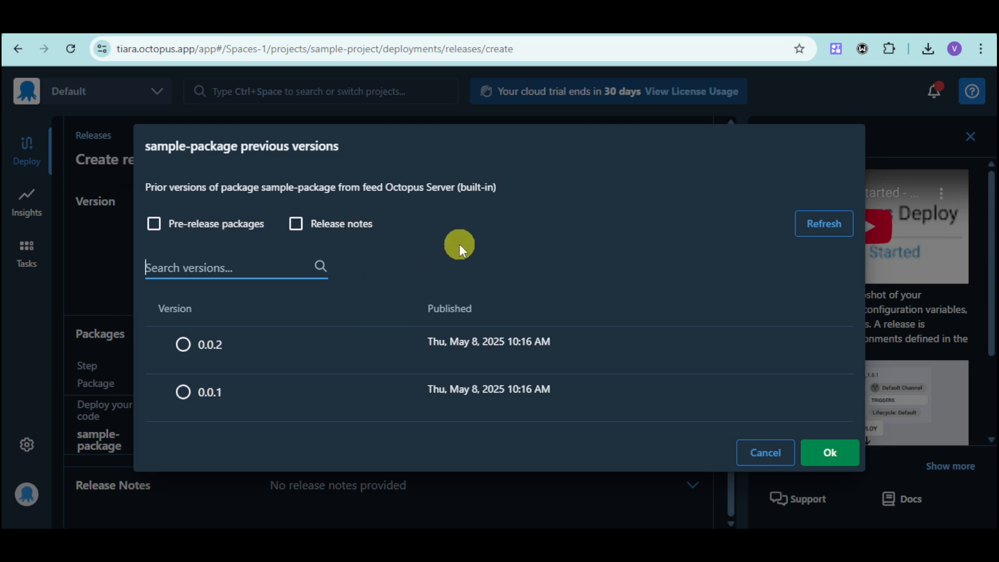
{"action": "left_click", "coordinate": [775, 454]}
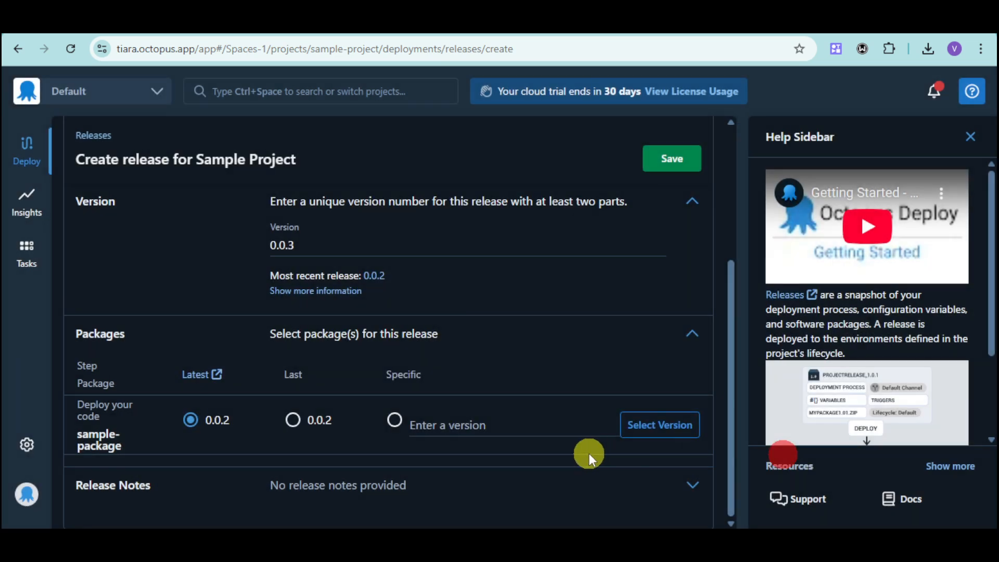
Step: Expand the release notes section, leave the notes empty, and save the new release
{"action": "left_click", "coordinate": [338, 487]}
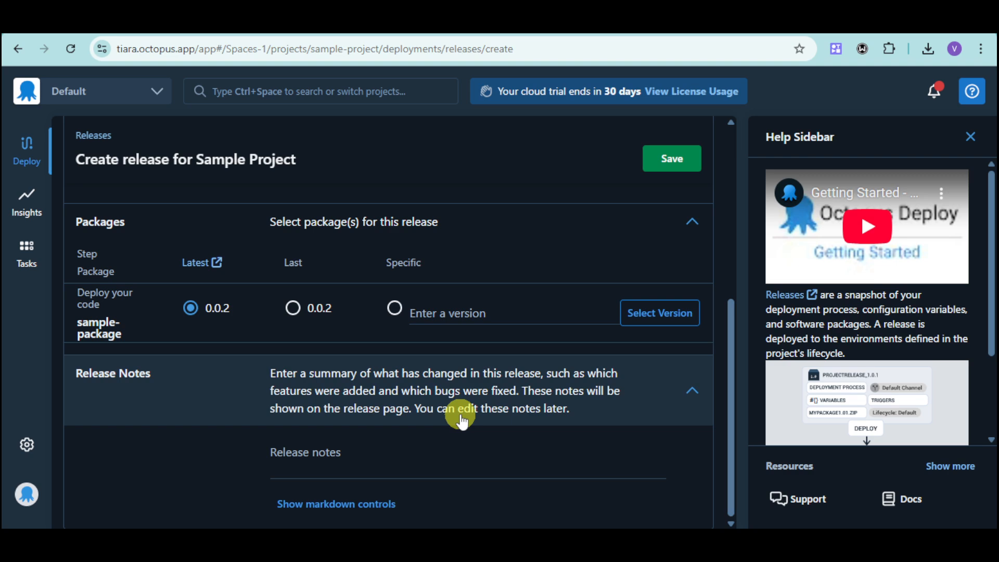
{"action": "scroll", "coordinate": [508, 416], "scroll_direction": "up", "scroll_amount": 8}
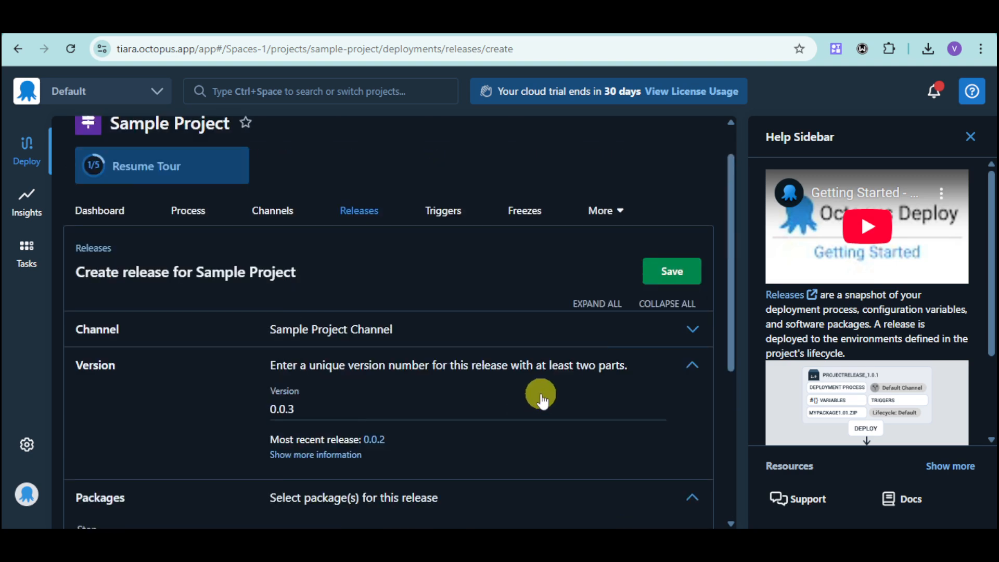
{"action": "left_click", "coordinate": [670, 321]}
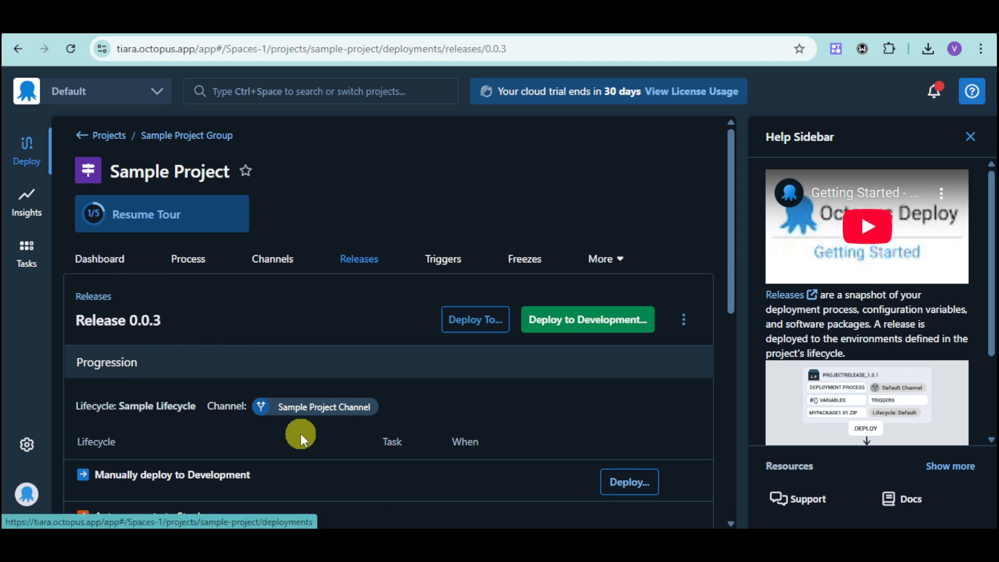
Step: Review release 0.0.3's lifecycle progression, packages, Git resources, variable snapshot, artifacts and deployment history
{"action": "scroll", "coordinate": [301, 435], "scroll_direction": "down", "scroll_amount": 2}
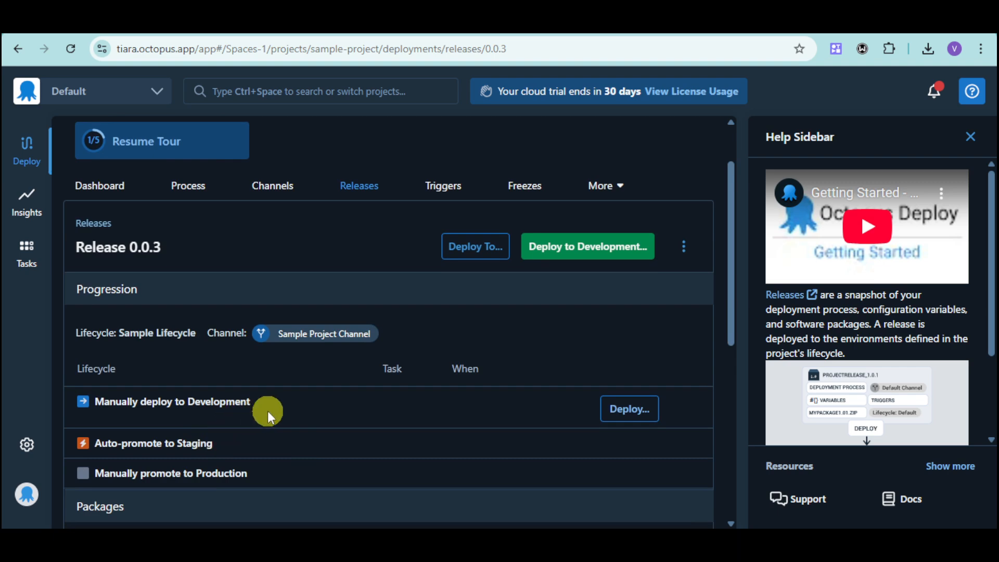
{"action": "scroll", "coordinate": [194, 452], "scroll_direction": "down", "scroll_amount": 5}
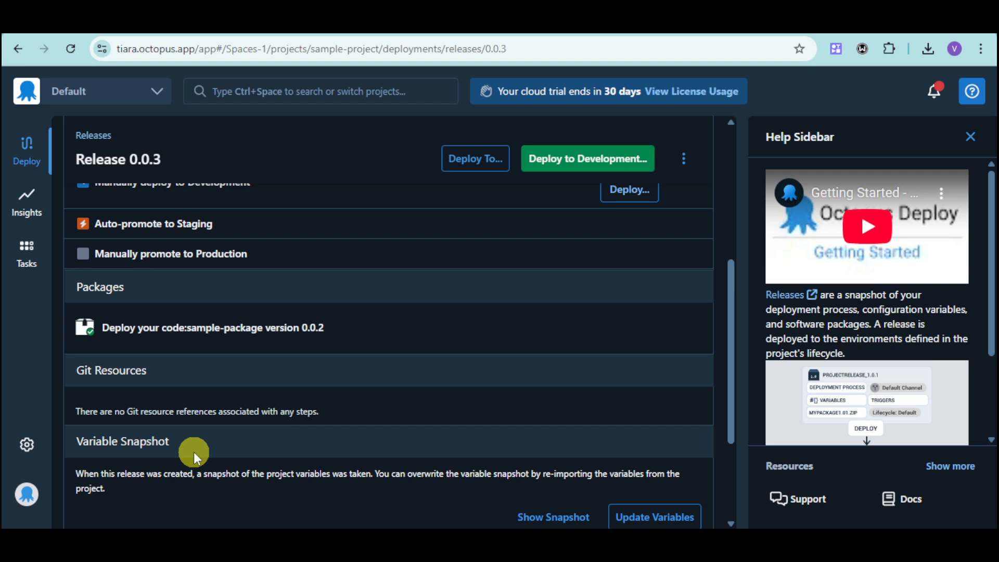
{"action": "scroll", "coordinate": [234, 447], "scroll_direction": "down", "scroll_amount": 3}
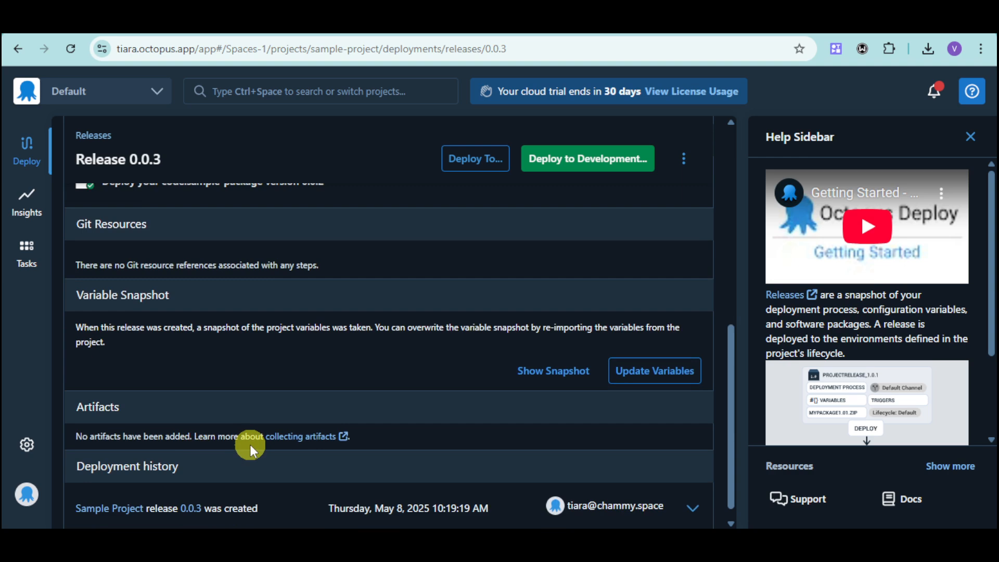
Step: Return to the project dashboard and check the releases across Development, Staging and Production
{"action": "scroll", "coordinate": [250, 444], "scroll_direction": "up", "scroll_amount": 10}
{"action": "left_click", "coordinate": [90, 266]}
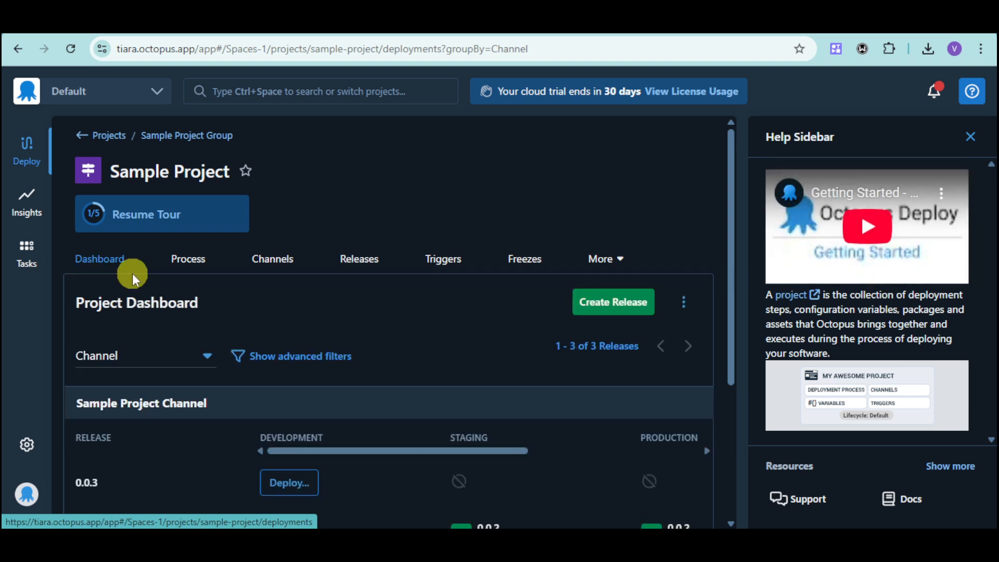
{"action": "scroll", "coordinate": [486, 482], "scroll_direction": "down", "scroll_amount": 2}
{"action": "scroll", "coordinate": [327, 417], "scroll_direction": "down", "scroll_amount": 1}
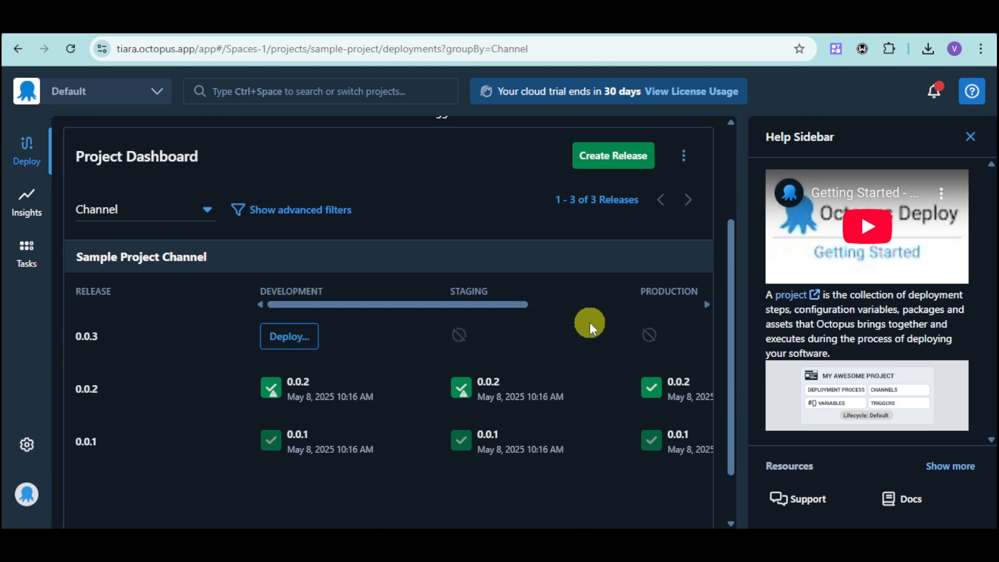
{"action": "left_click_drag", "start_coordinate": [438, 305], "coordinate": [370, 298]}
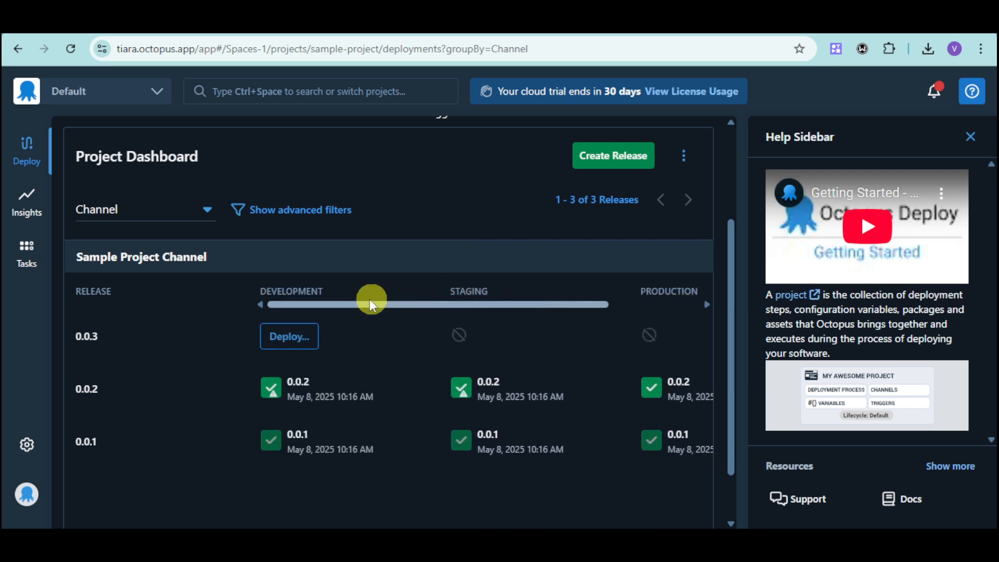
Step: Open Sample Project's deployment process and review its steps and the lifecycle it uses
{"action": "scroll", "coordinate": [351, 299], "scroll_direction": "up", "scroll_amount": 3}
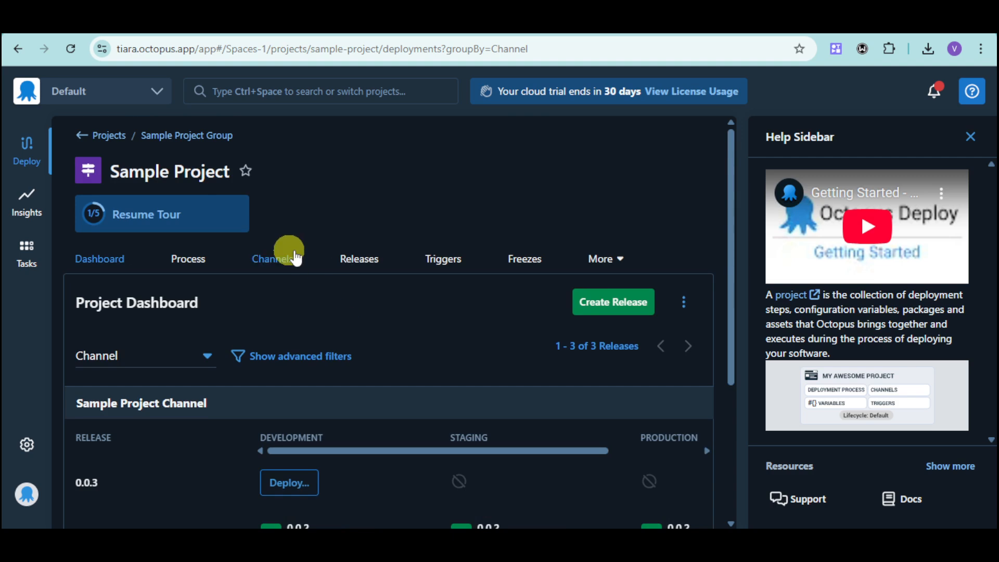
{"action": "left_click", "coordinate": [188, 260]}
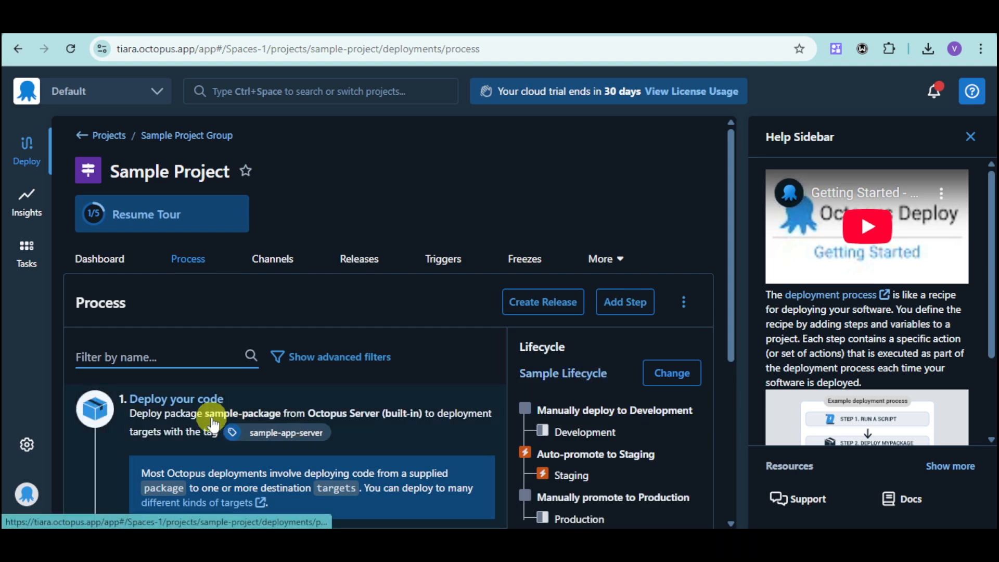
{"action": "scroll", "coordinate": [397, 430], "scroll_direction": "down", "scroll_amount": 3}
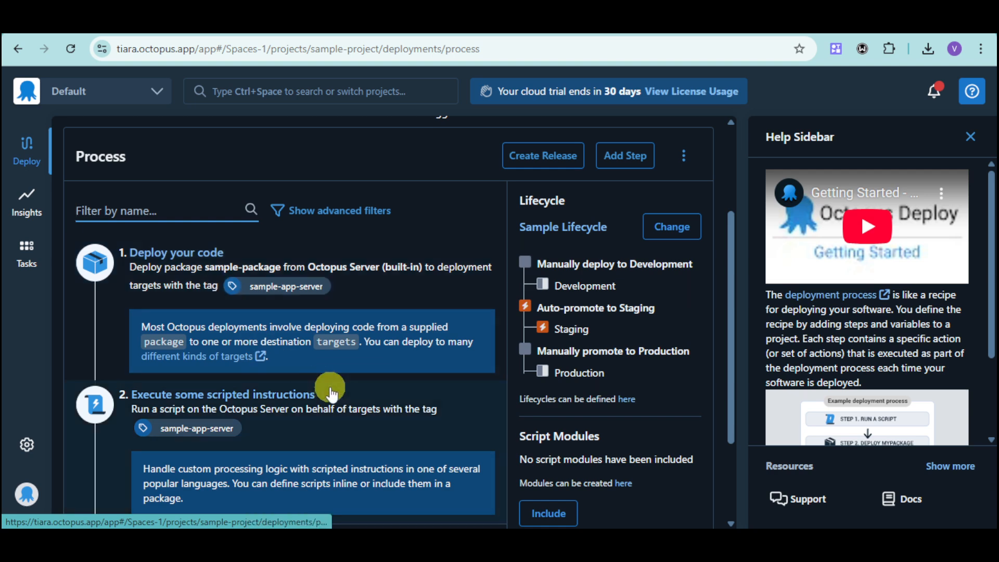
{"action": "scroll", "coordinate": [330, 393], "scroll_direction": "down", "scroll_amount": 2}
{"action": "scroll", "coordinate": [339, 388], "scroll_direction": "down", "scroll_amount": 1}
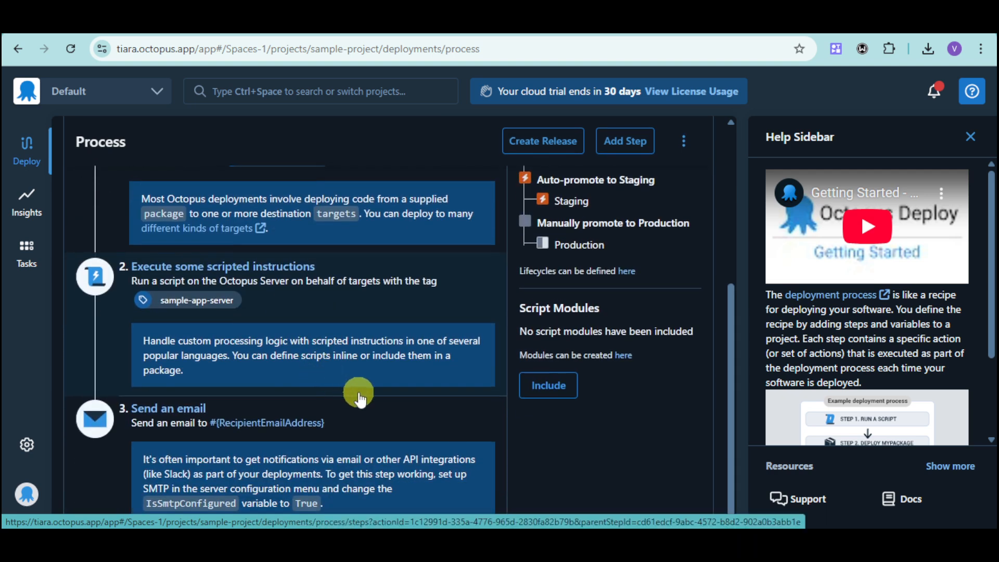
Step: Start adding a step to the deployment process and browse the available step template categories
{"action": "scroll", "coordinate": [489, 445], "scroll_direction": "up", "scroll_amount": 6}
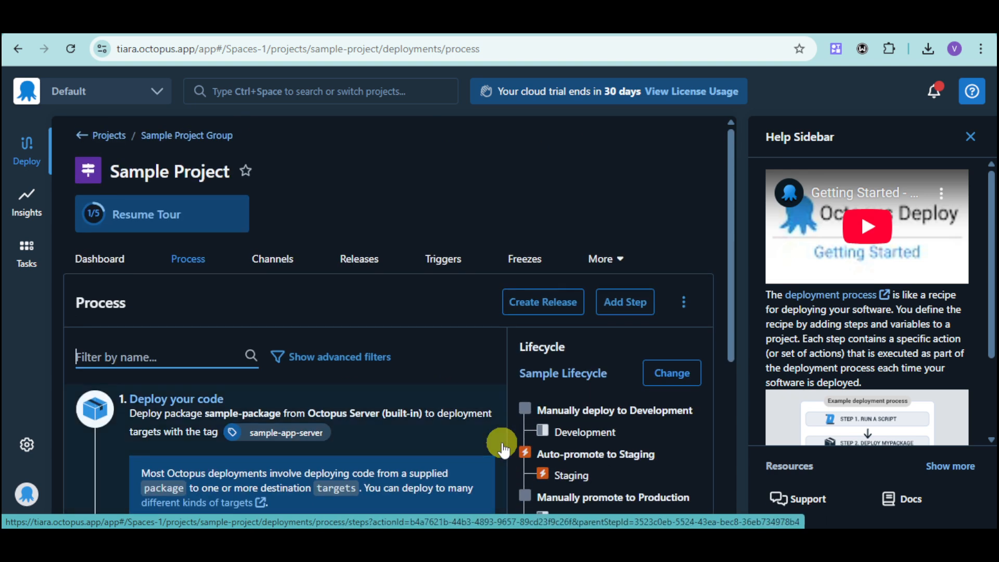
{"action": "left_click", "coordinate": [629, 306]}
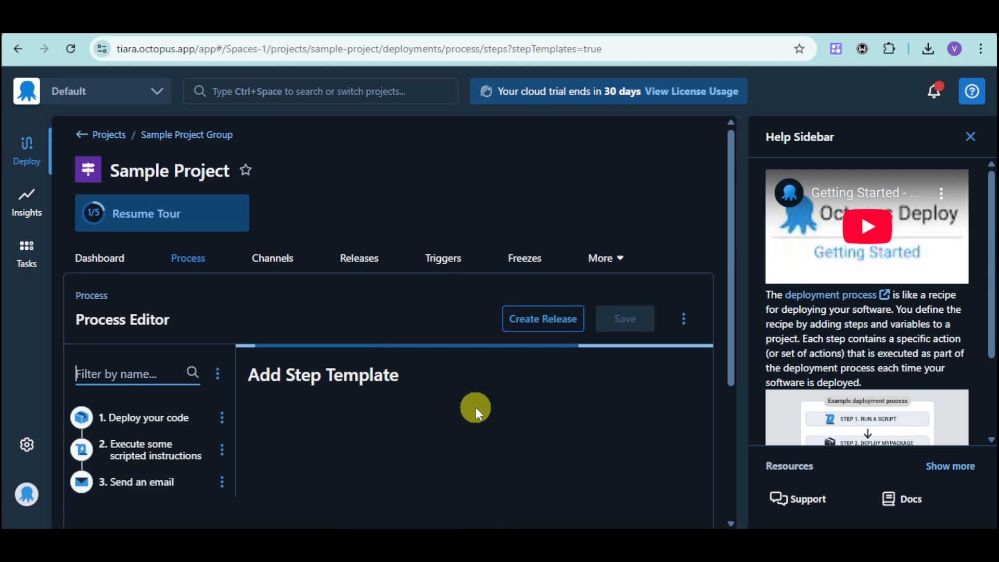
{"action": "scroll", "coordinate": [476, 409], "scroll_direction": "down", "scroll_amount": 1}
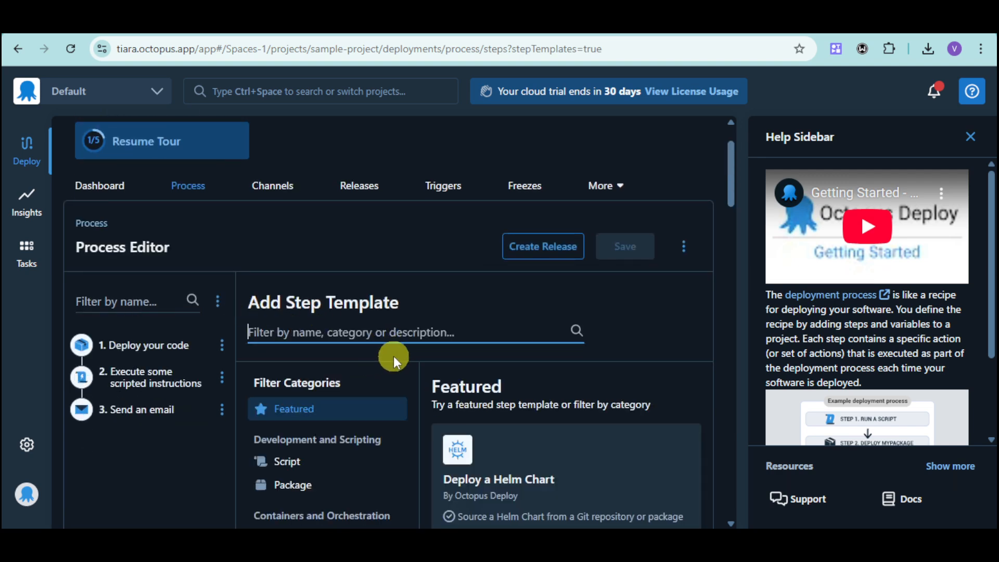
{"action": "scroll", "coordinate": [582, 398], "scroll_direction": "down", "scroll_amount": 1}
{"action": "scroll", "coordinate": [582, 398], "scroll_direction": "down", "scroll_amount": 1}
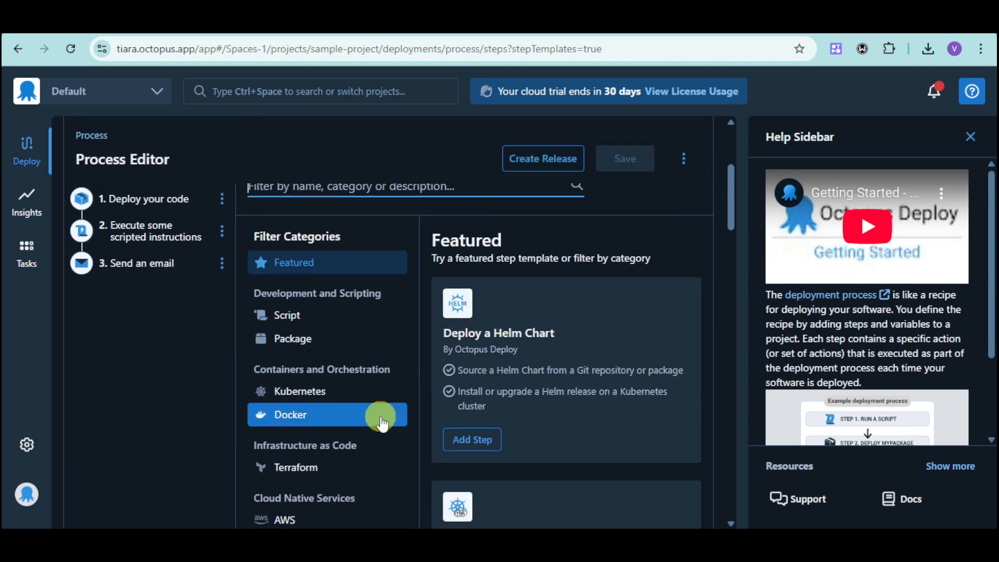
{"action": "scroll", "coordinate": [369, 341], "scroll_direction": "down", "scroll_amount": 1}
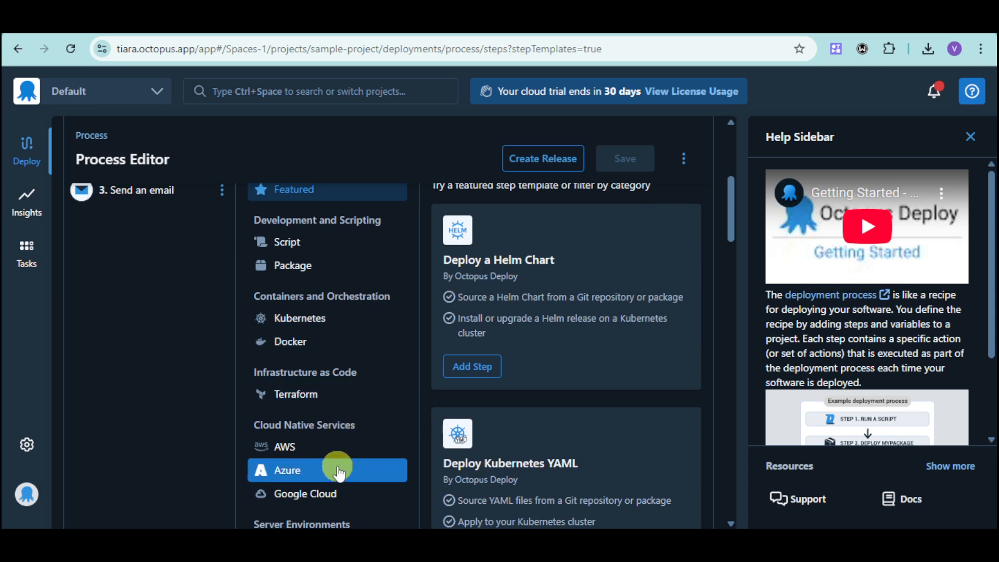
{"action": "scroll", "coordinate": [348, 411], "scroll_direction": "down", "scroll_amount": 2}
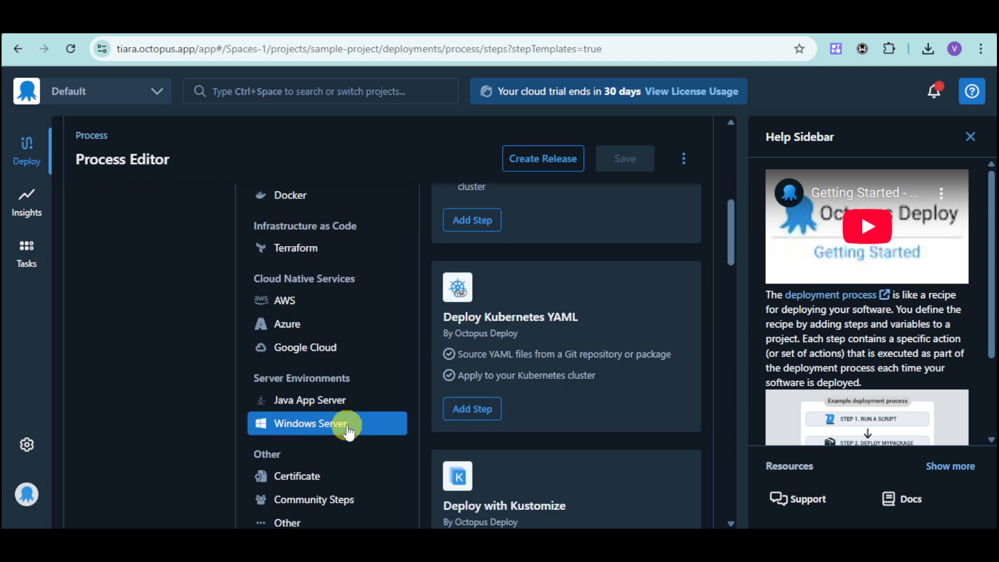
Step: Add the Deploy a certificate to Tomcat step from the Certificate category and try to save the process
{"action": "left_click", "coordinate": [339, 481]}
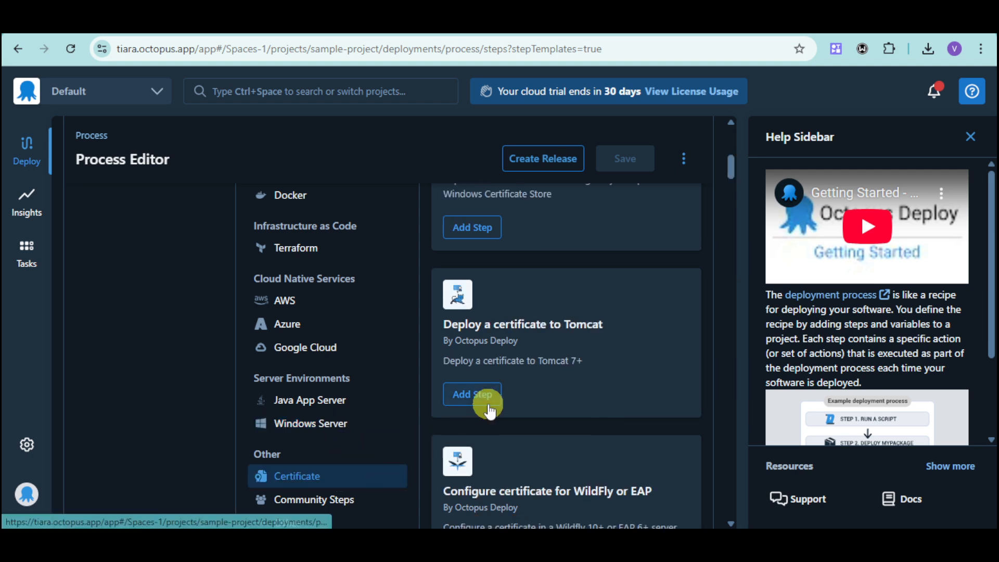
{"action": "left_click", "coordinate": [488, 407]}
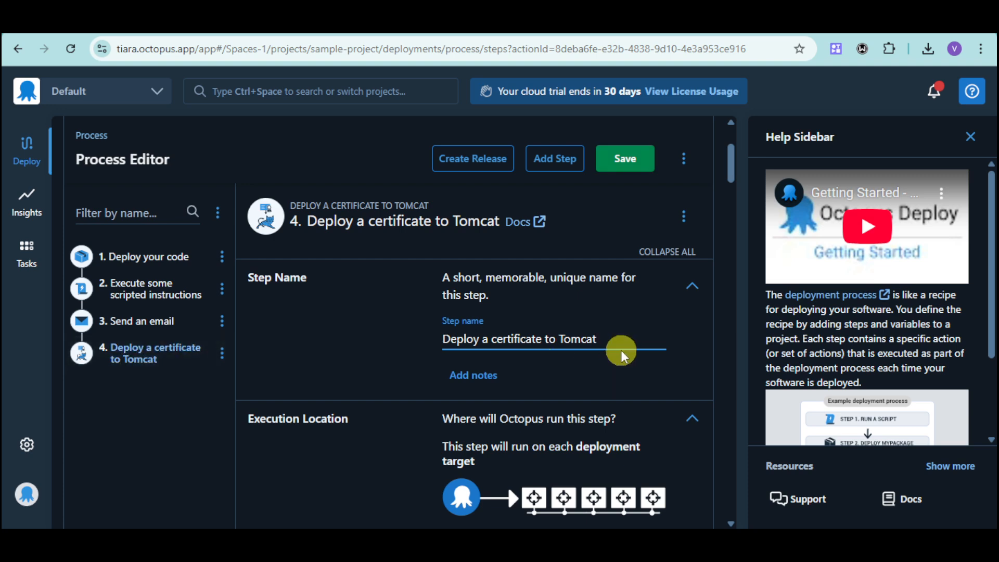
{"action": "left_click", "coordinate": [622, 159]}
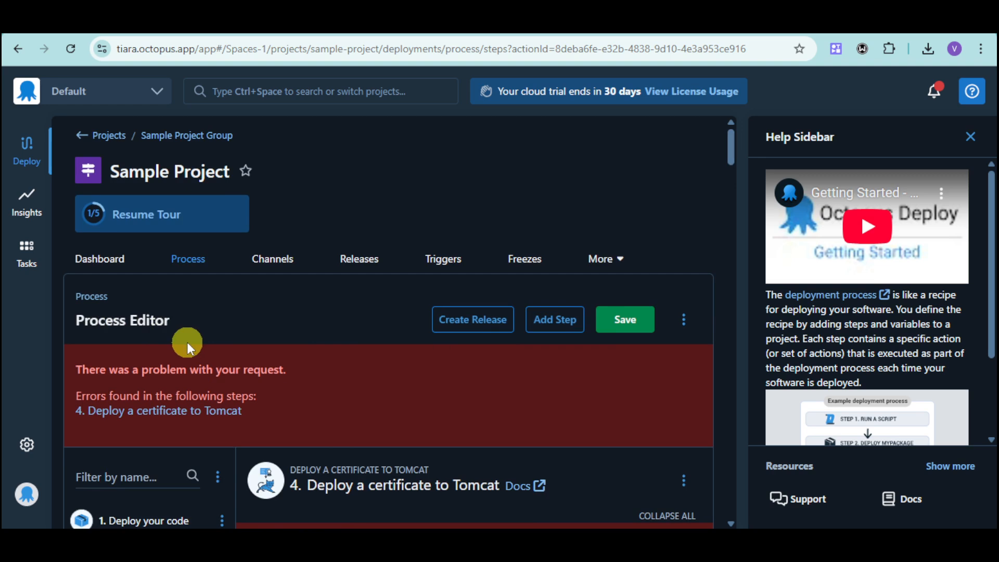
Step: Go to the project's triggers, discarding the unsaved changes to the deployment process
{"action": "left_click", "coordinate": [465, 265]}
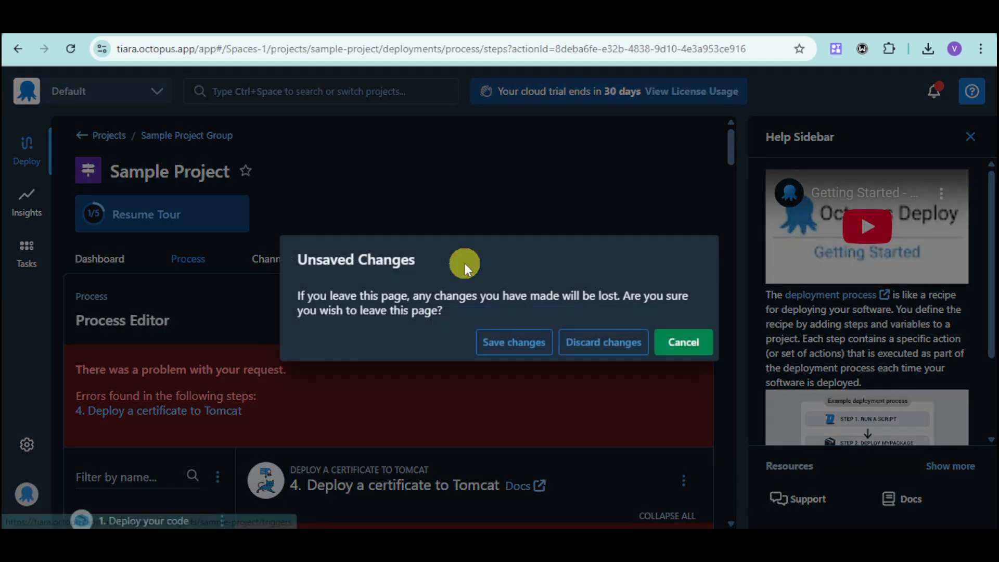
{"action": "left_click", "coordinate": [629, 359]}
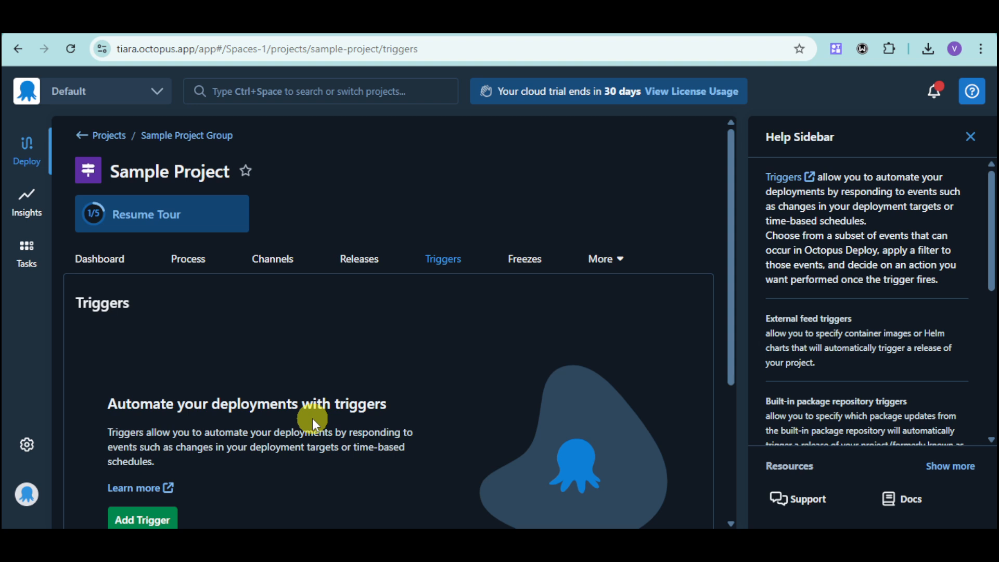
{"action": "scroll", "coordinate": [313, 418], "scroll_direction": "down", "scroll_amount": 2}
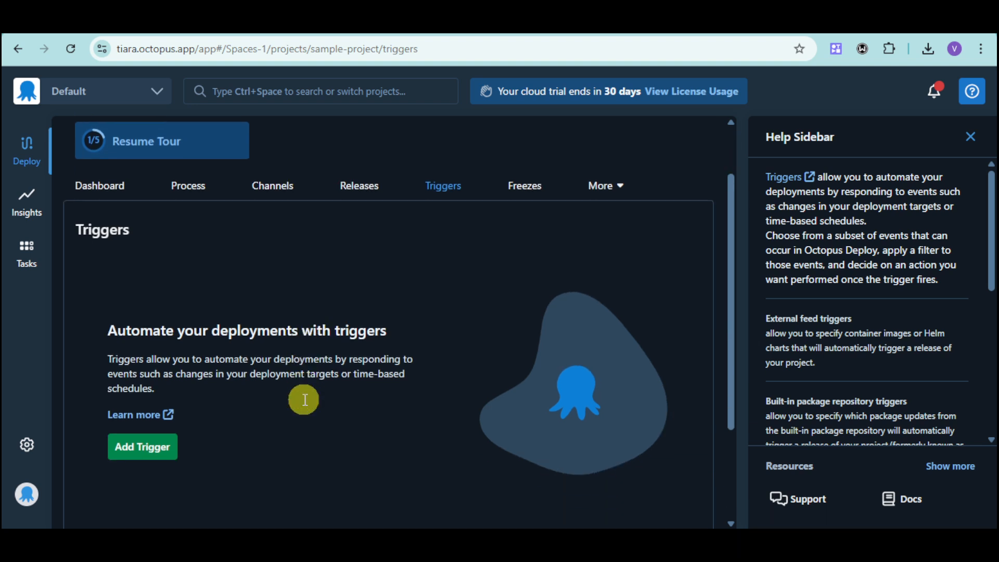
Step: Start a new scheduled trigger for Sample Project and name it "tigger"
{"action": "left_click", "coordinate": [142, 445]}
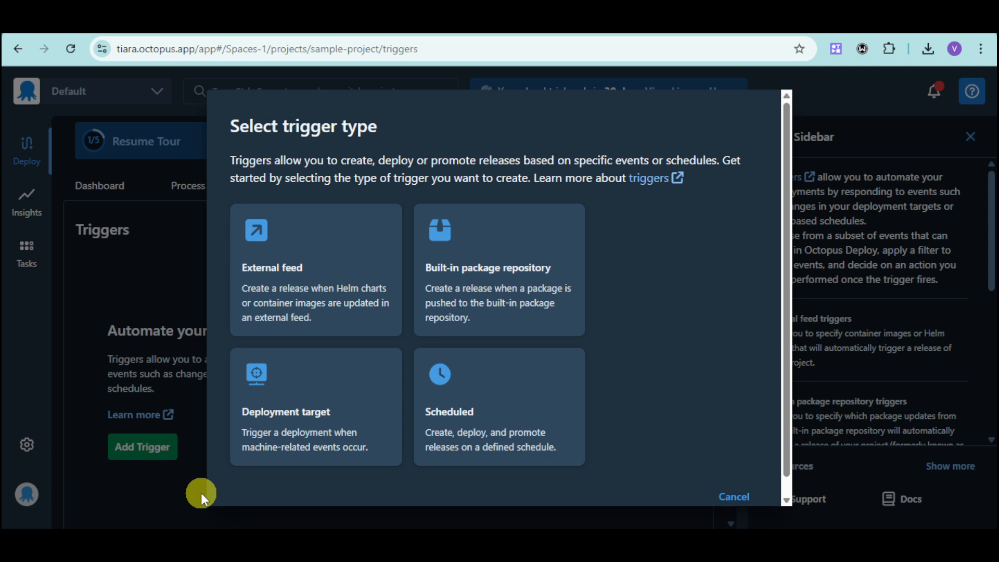
{"action": "left_click", "coordinate": [479, 445]}
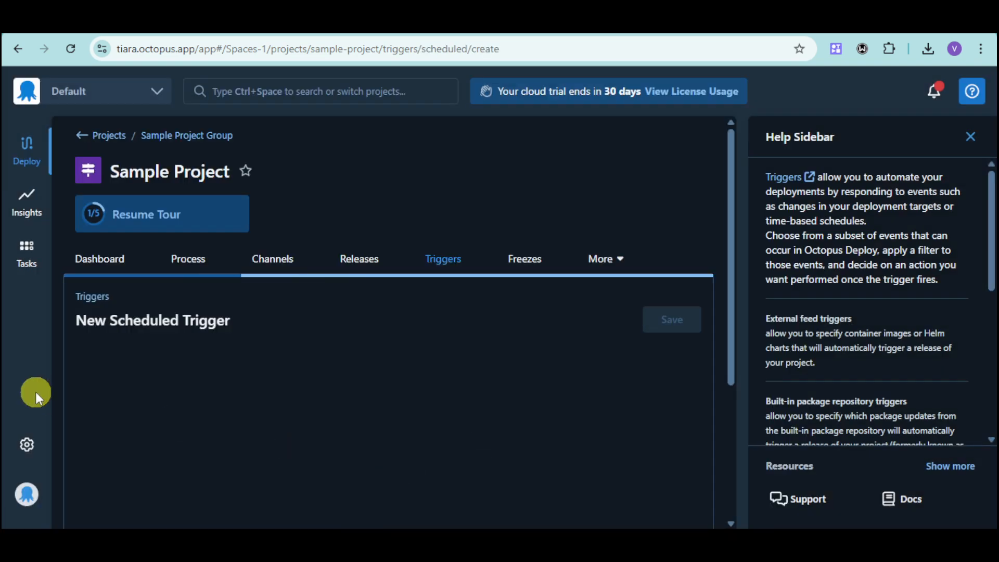
{"action": "scroll", "coordinate": [448, 370], "scroll_direction": "down", "scroll_amount": 3}
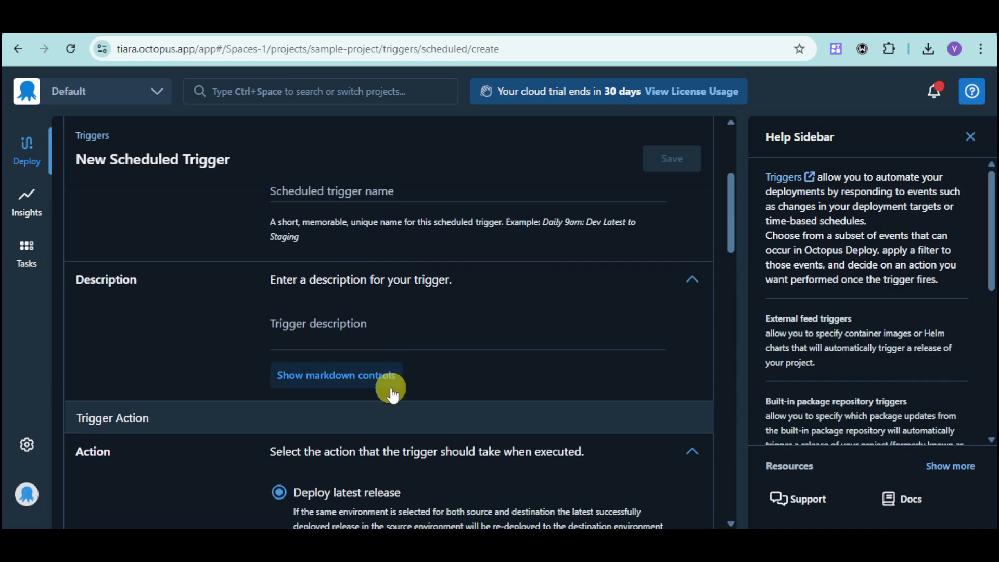
{"action": "scroll", "coordinate": [343, 427], "scroll_direction": "up", "scroll_amount": 5}
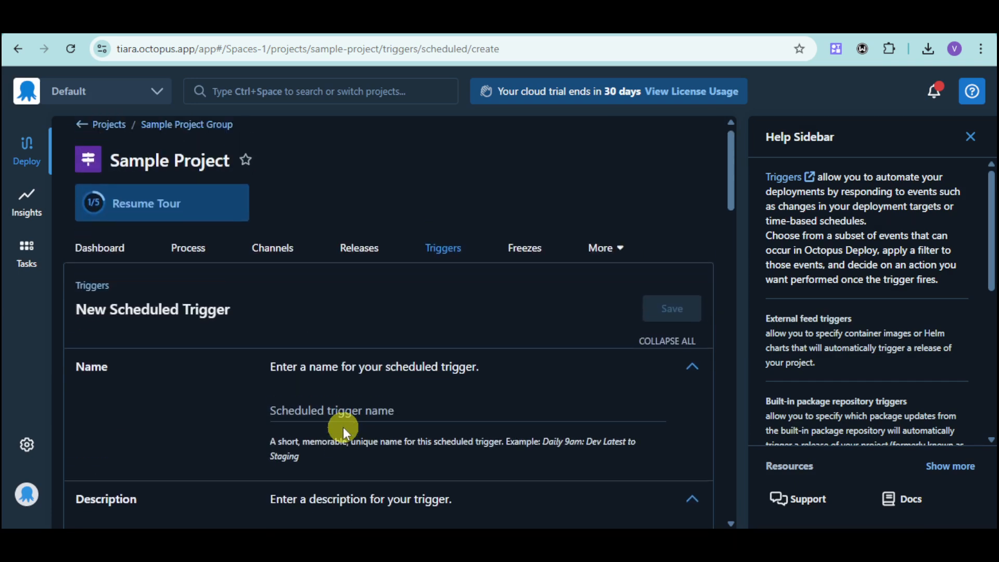
{"action": "left_click", "coordinate": [354, 413]}
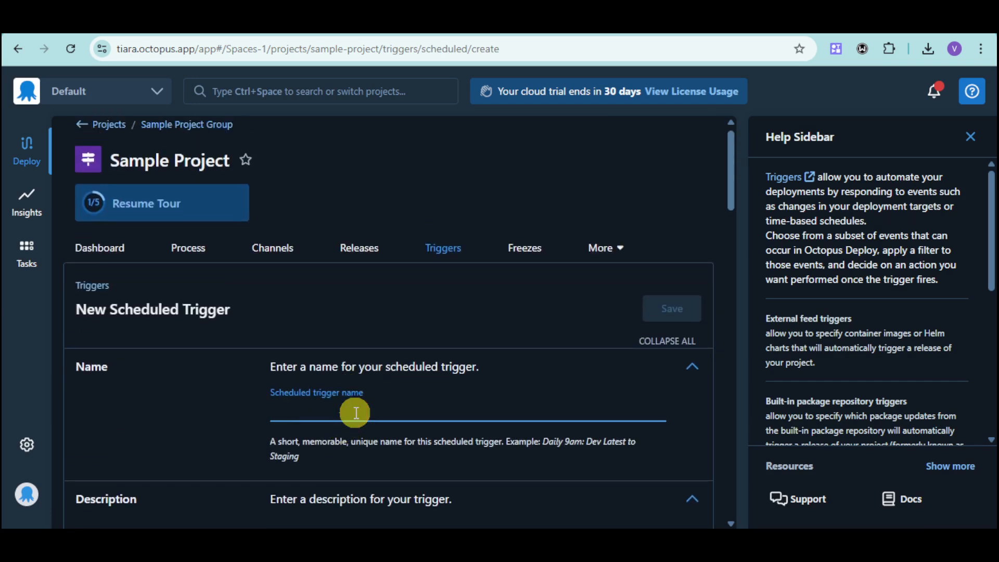
{"action": "type", "text": "tigger"}
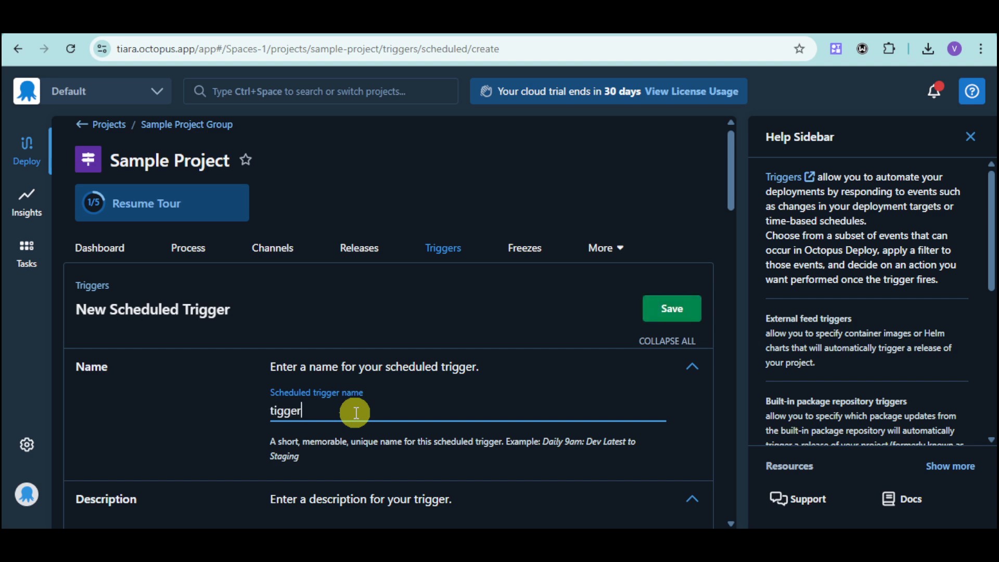
Step: Keep the Deploy latest release action for the scheduled trigger and set its channel to Sample Project Channel
{"action": "scroll", "coordinate": [375, 406], "scroll_direction": "down", "scroll_amount": 3}
{"action": "scroll", "coordinate": [392, 398], "scroll_direction": "down", "scroll_amount": 1}
{"action": "scroll", "coordinate": [352, 342], "scroll_direction": "down", "scroll_amount": 3}
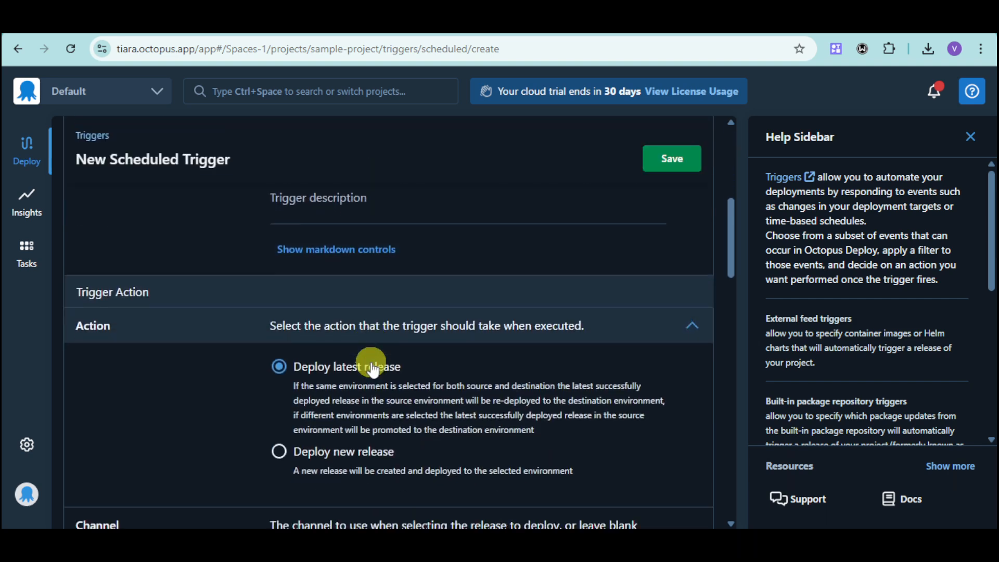
{"action": "scroll", "coordinate": [383, 390], "scroll_direction": "down", "scroll_amount": 1}
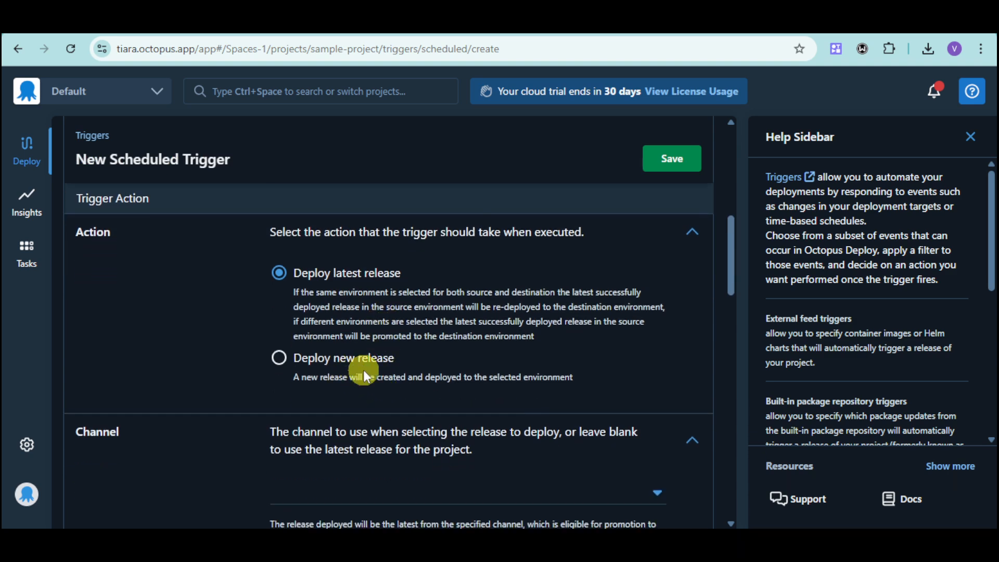
{"action": "scroll", "coordinate": [364, 370], "scroll_direction": "down", "scroll_amount": 1}
{"action": "left_click", "coordinate": [503, 425]}
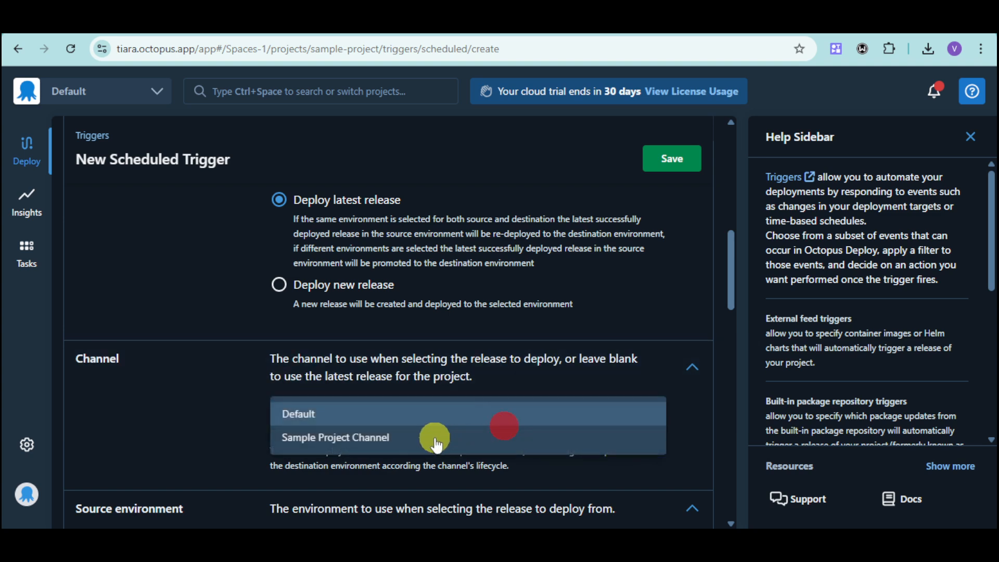
{"action": "left_click", "coordinate": [436, 440]}
Step: Set the trigger's source environment to Staging and its destination environment to Production
{"action": "scroll", "coordinate": [449, 435], "scroll_direction": "down", "scroll_amount": 3}
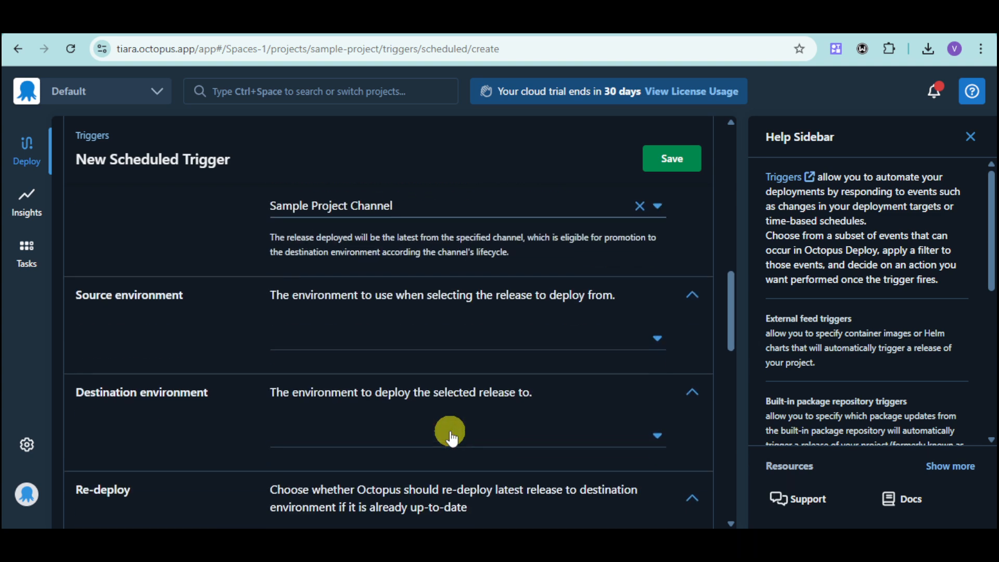
{"action": "left_click", "coordinate": [649, 331]}
{"action": "left_click", "coordinate": [596, 347]}
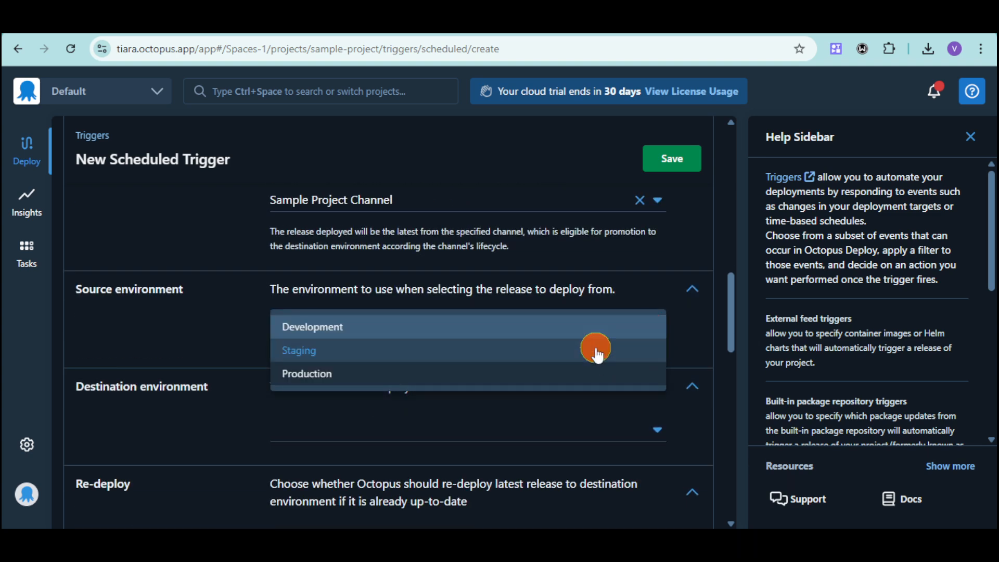
{"action": "left_click", "coordinate": [398, 439]}
{"action": "left_click", "coordinate": [384, 448]}
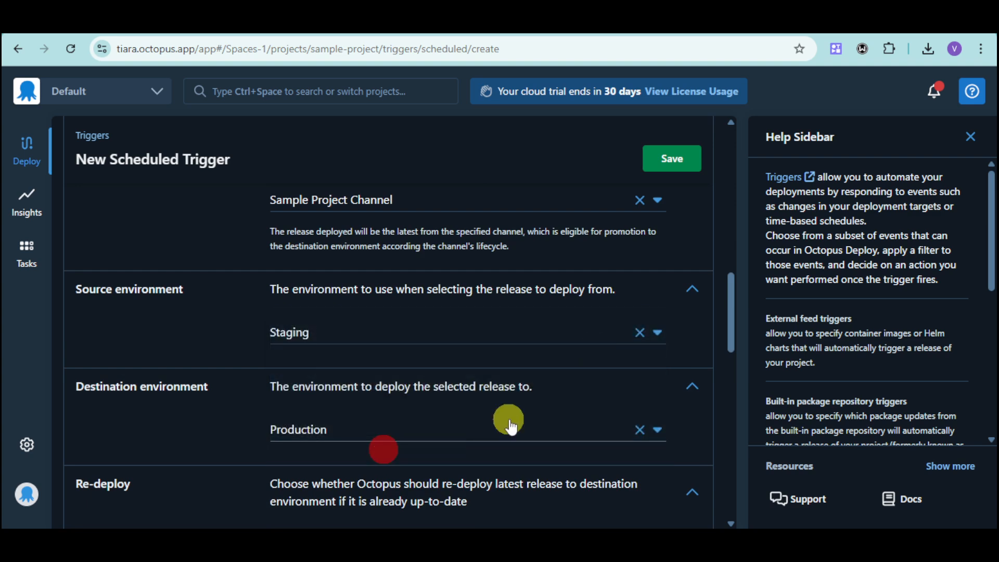
Step: Review the trigger's schedule, timezone, interval and start time settings, and save the scheduled trigger
{"action": "scroll", "coordinate": [510, 426], "scroll_direction": "down", "scroll_amount": 3}
{"action": "scroll", "coordinate": [340, 327], "scroll_direction": "down", "scroll_amount": 2}
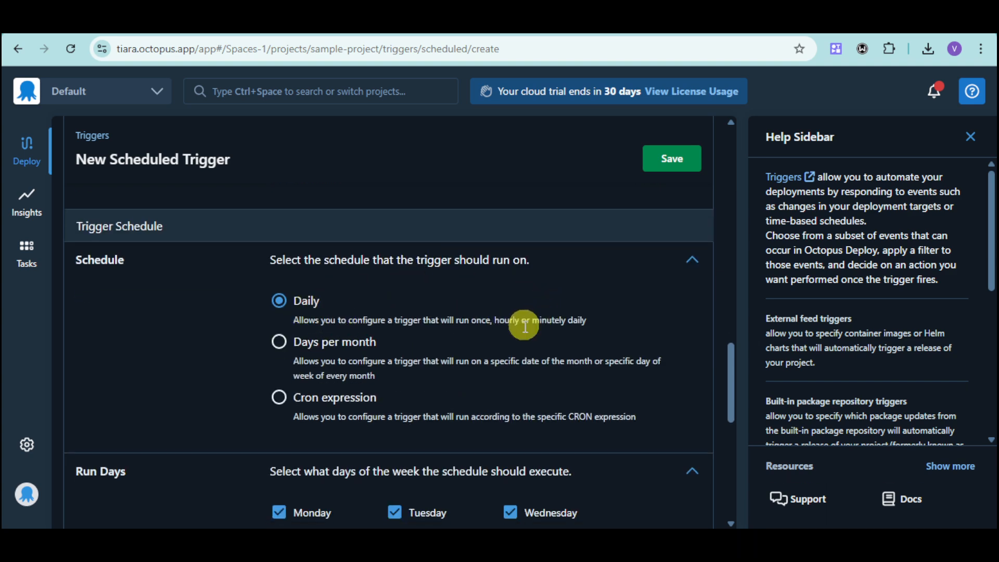
{"action": "scroll", "coordinate": [347, 406], "scroll_direction": "down", "scroll_amount": 3}
{"action": "scroll", "coordinate": [273, 386], "scroll_direction": "down", "scroll_amount": 3}
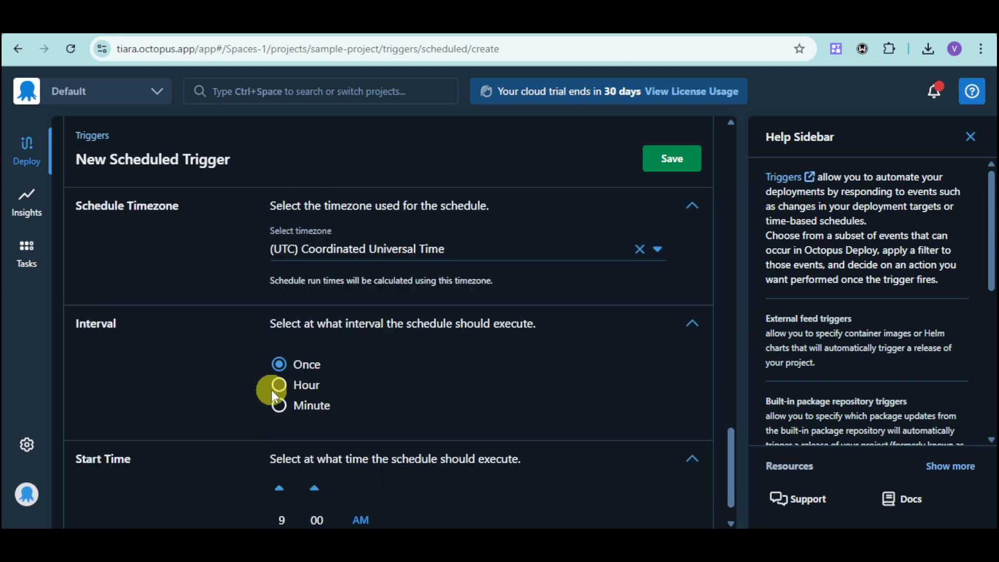
{"action": "scroll", "coordinate": [572, 428], "scroll_direction": "down", "scroll_amount": 1}
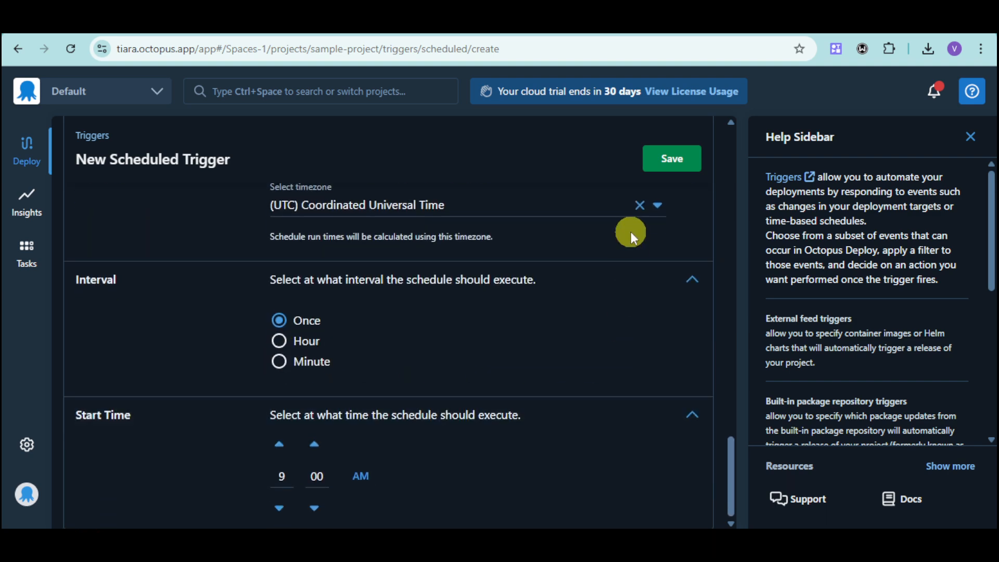
{"action": "left_click", "coordinate": [677, 160]}
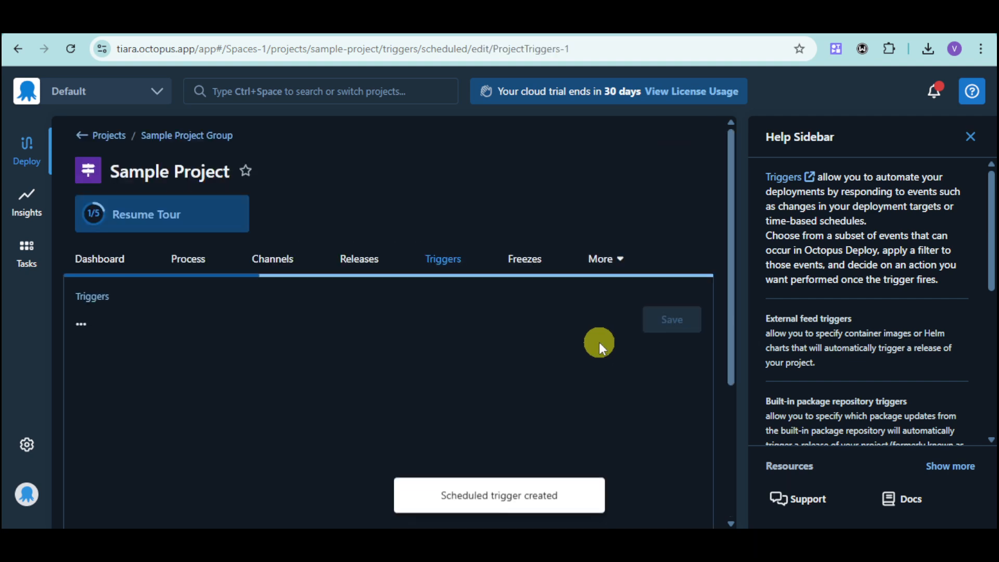
Step: Look at the project's deployment freezes and the space-level Insights overview
{"action": "left_click", "coordinate": [534, 264]}
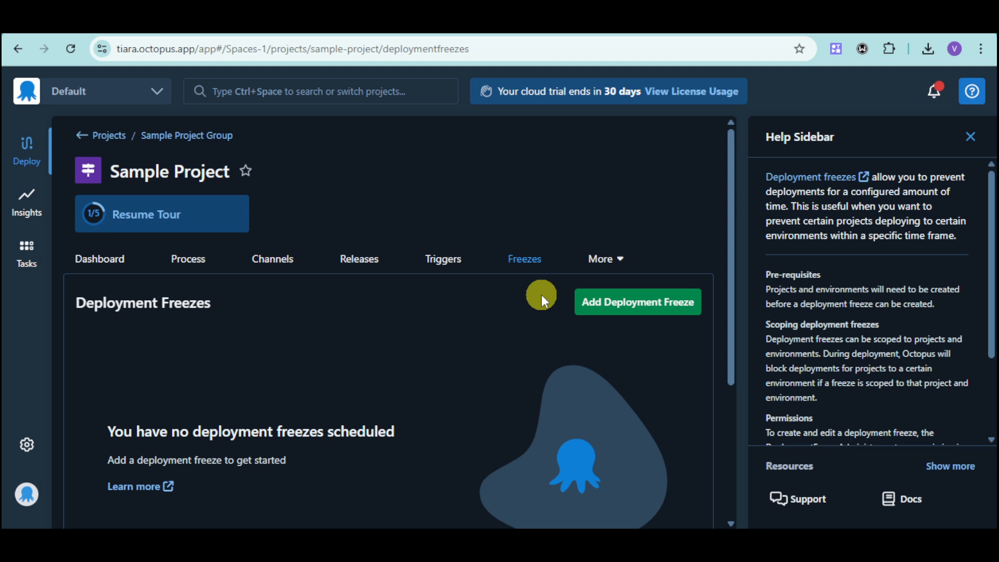
{"action": "left_click", "coordinate": [15, 218]}
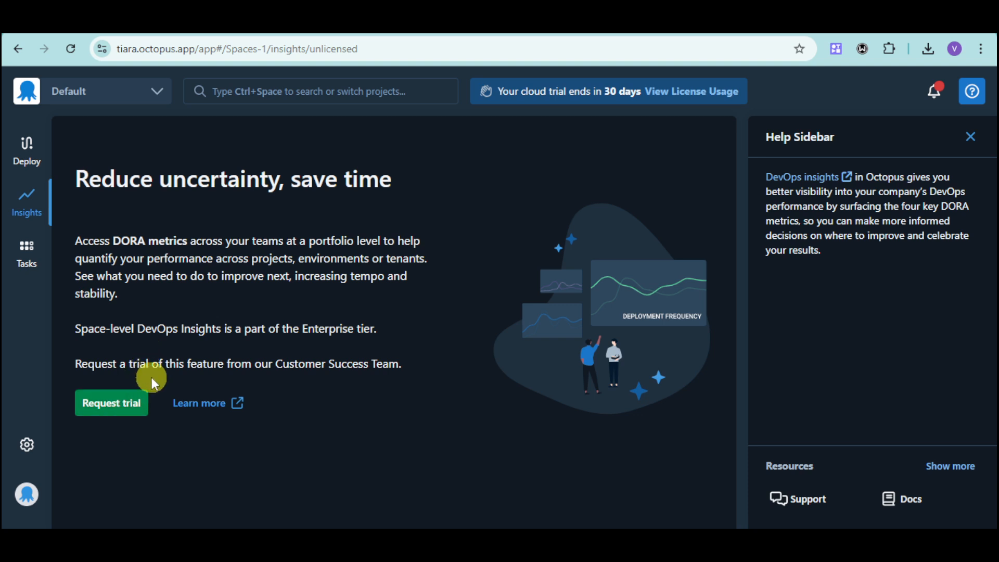
Step: Review the history of background tasks and check the space switcher's option for creating a new space
{"action": "left_click", "coordinate": [30, 260]}
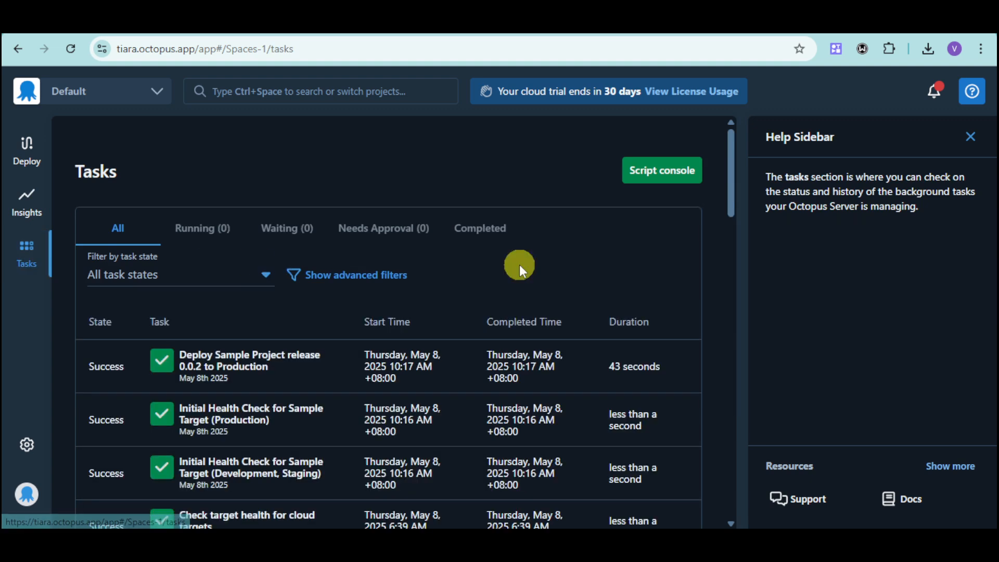
{"action": "scroll", "coordinate": [576, 430], "scroll_direction": "down", "scroll_amount": 1}
{"action": "scroll", "coordinate": [576, 431], "scroll_direction": "down", "scroll_amount": 8}
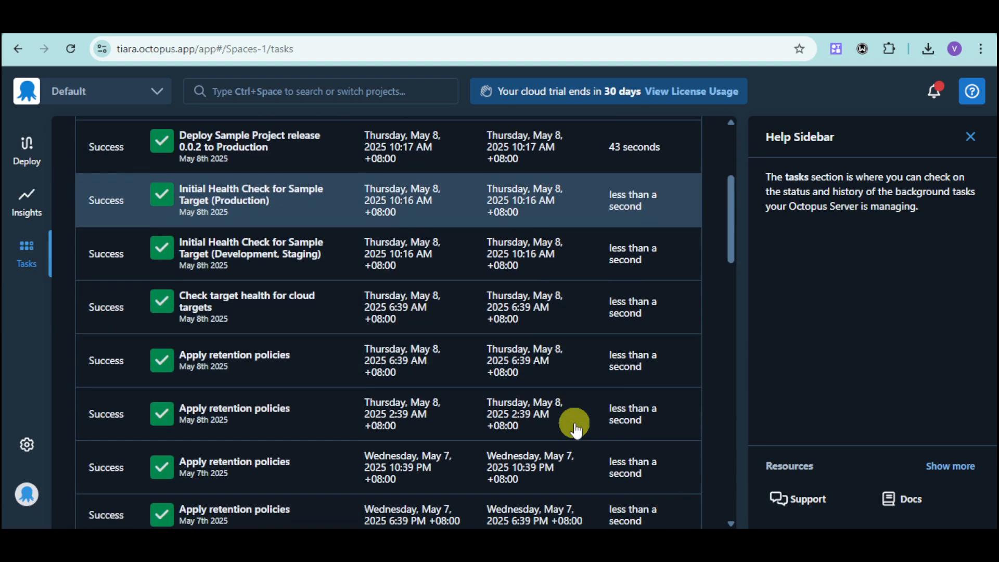
{"action": "scroll", "coordinate": [323, 381], "scroll_direction": "down", "scroll_amount": 10}
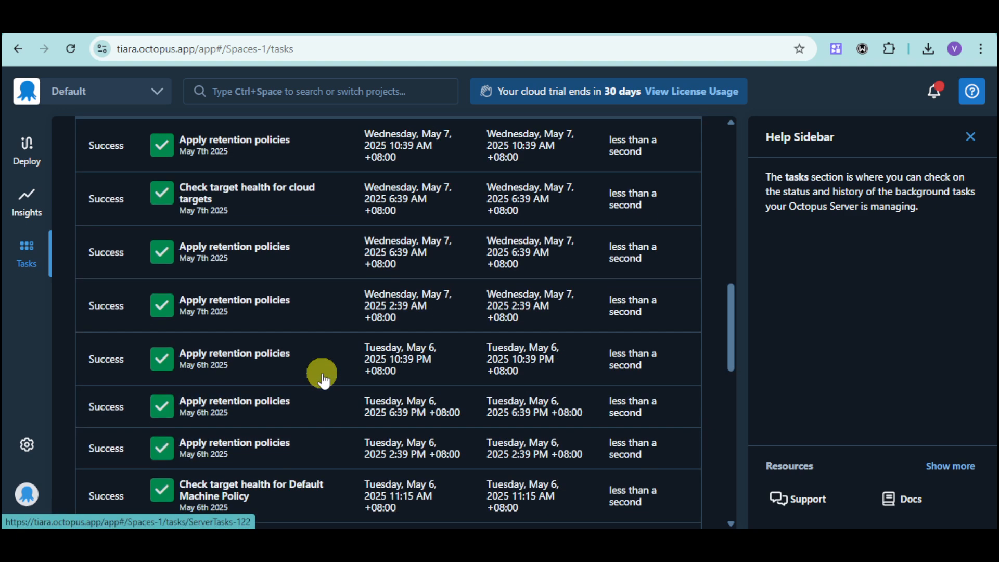
{"action": "scroll", "coordinate": [323, 382], "scroll_direction": "up", "scroll_amount": 6}
{"action": "scroll", "coordinate": [323, 382], "scroll_direction": "up", "scroll_amount": 10}
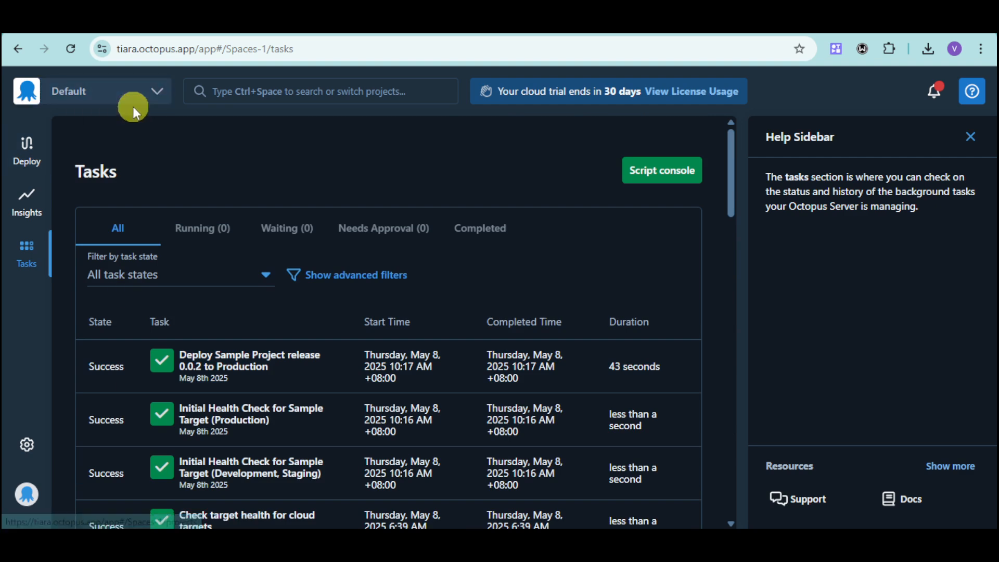
{"action": "left_click", "coordinate": [164, 96]}
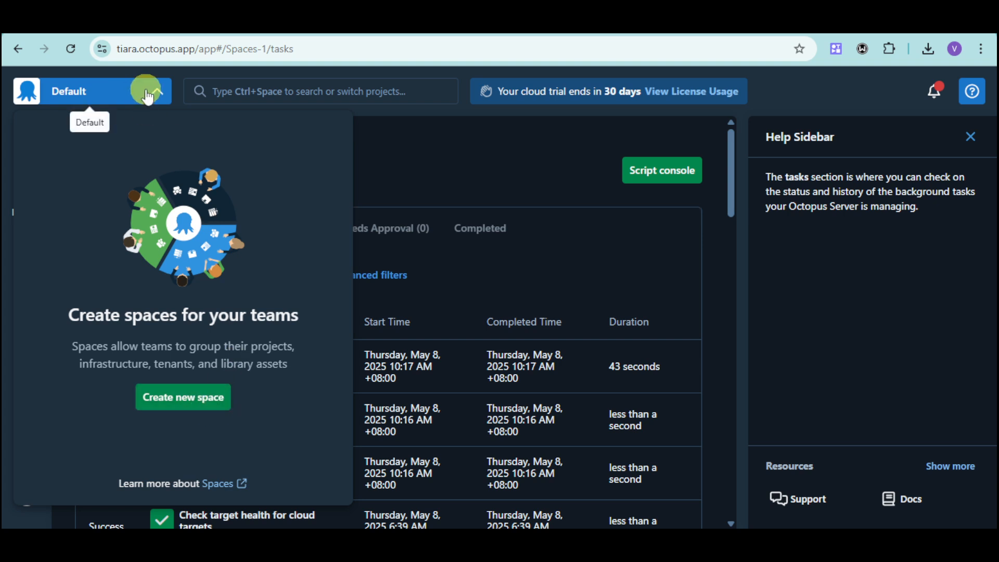
{"action": "left_click", "coordinate": [151, 91]}
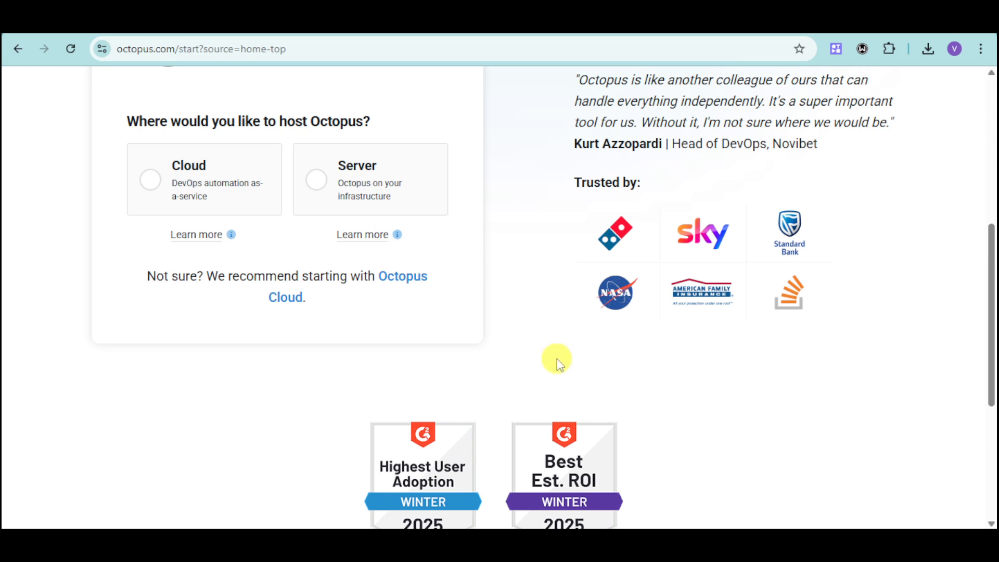
Step: Look over the free trial sign-up page on the Octopus website and go back to the home page
{"action": "scroll", "coordinate": [557, 358], "scroll_direction": "up", "scroll_amount": 7}
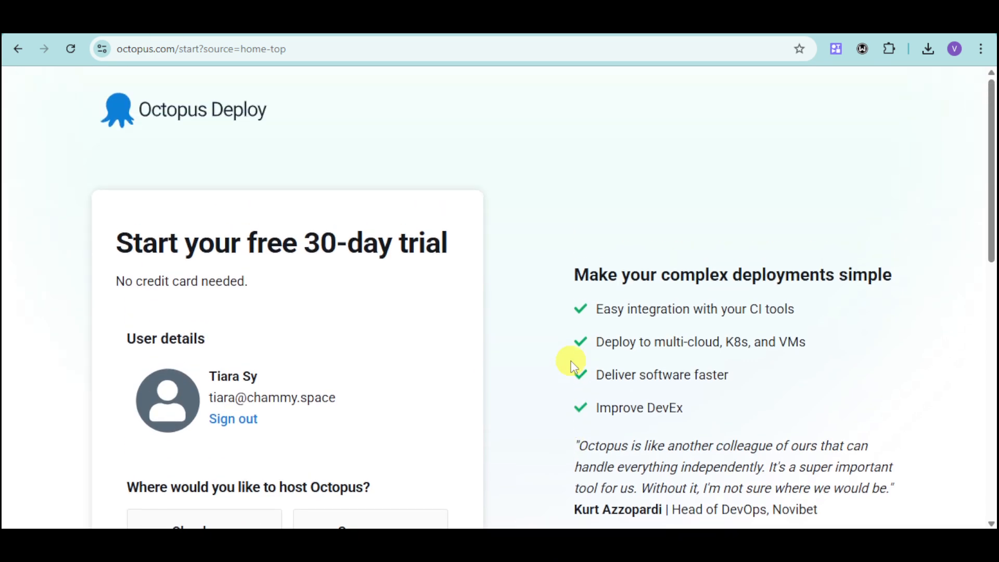
{"action": "key", "text": "alt+Left"}
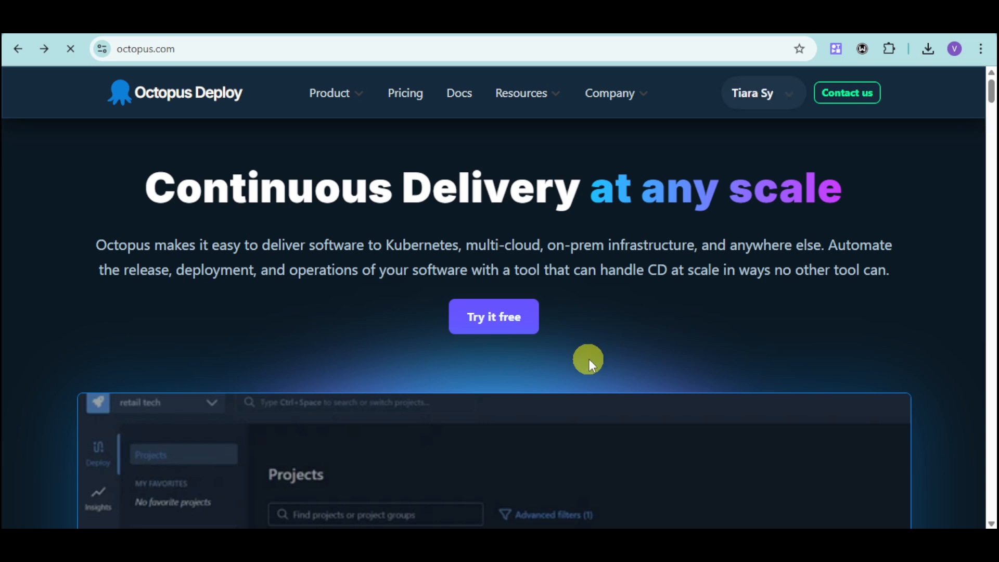